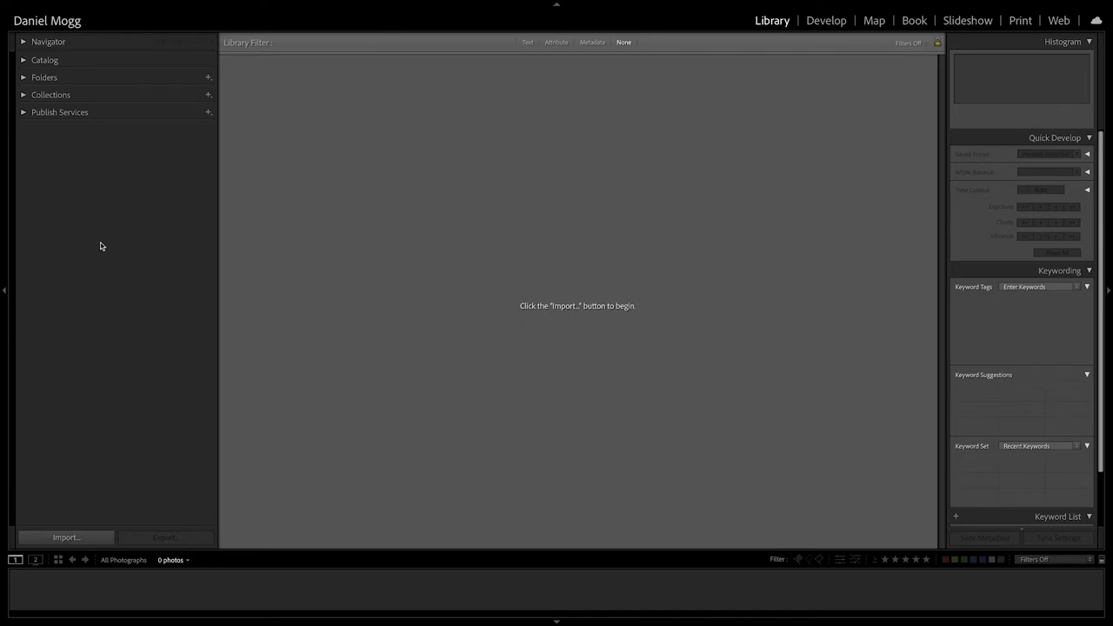
Open the photo import window and keep the Shoot Name - Original File Number template for file renaming.
click(67, 537)
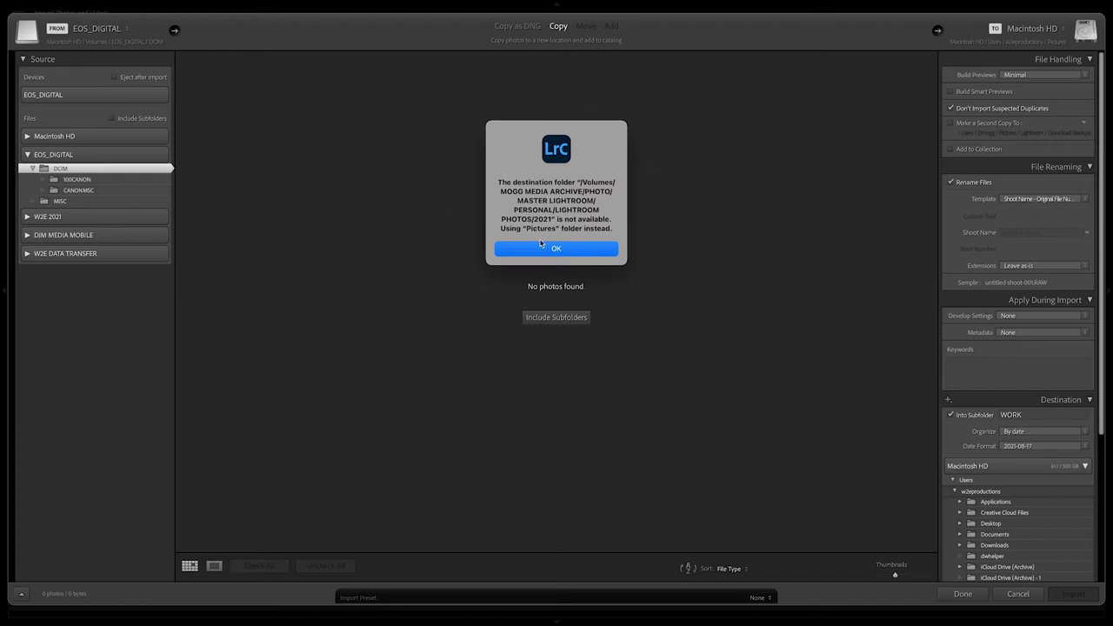
click(541, 250)
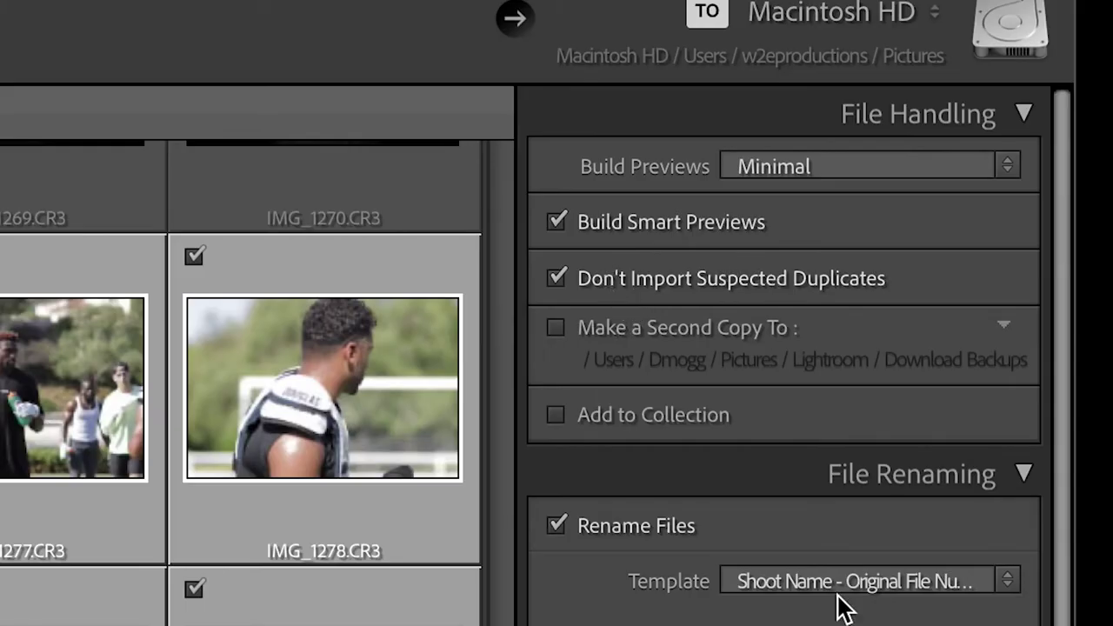
click(904, 583)
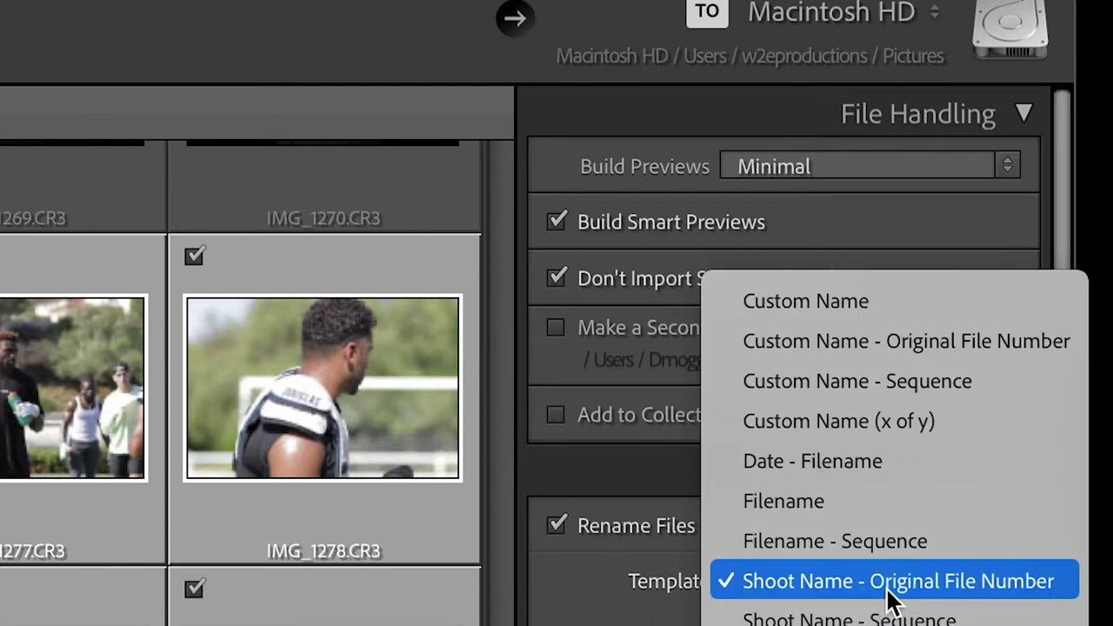
click(622, 613)
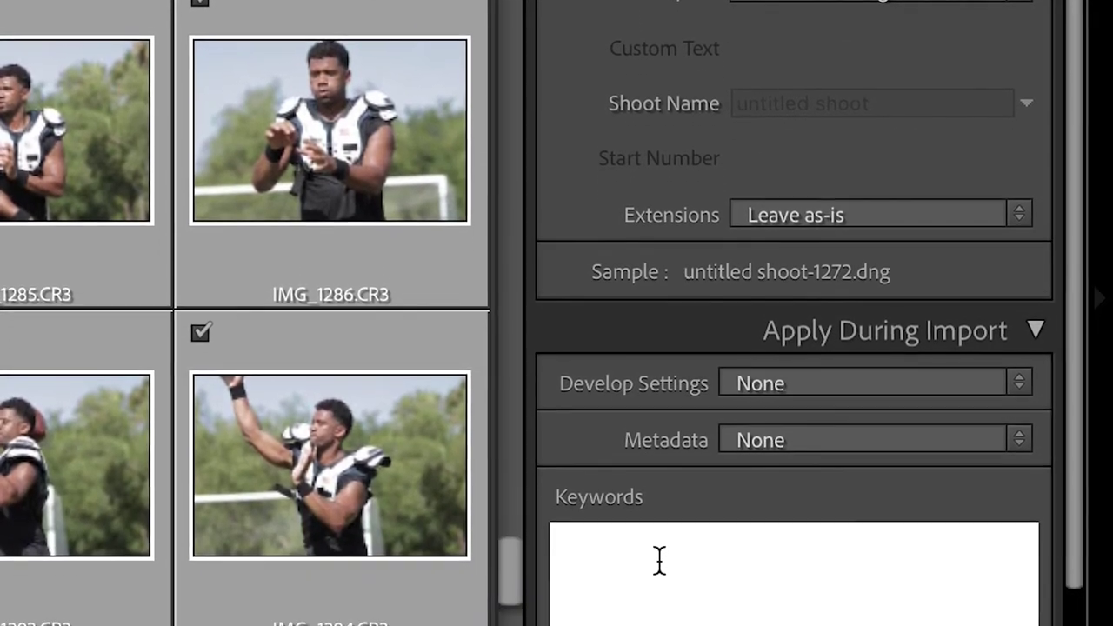
Add the keywords SUMMER CAMP, SEAHAWKS, 2021 to the photos being imported.
click(660, 559)
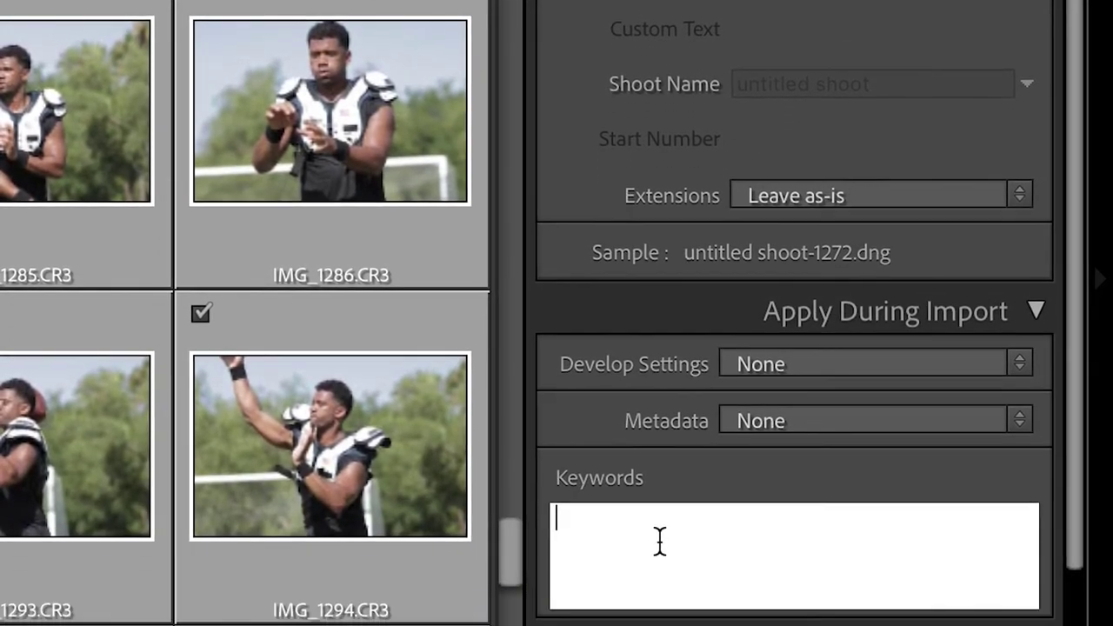
text(SUMMER CAMP)
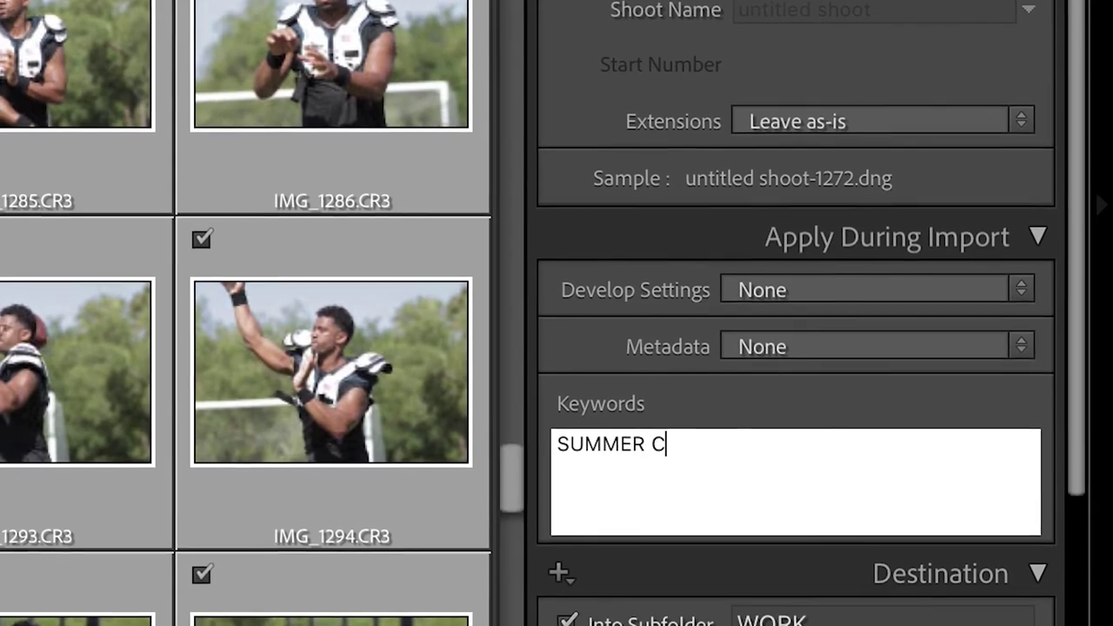
text(, SE)
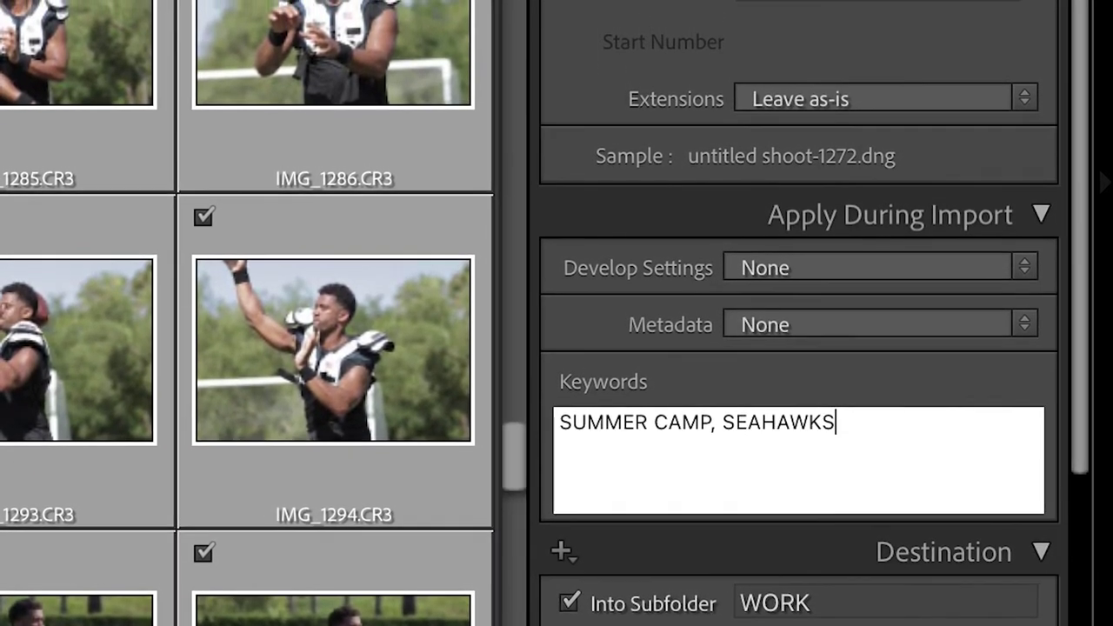
text(AHAWKS )
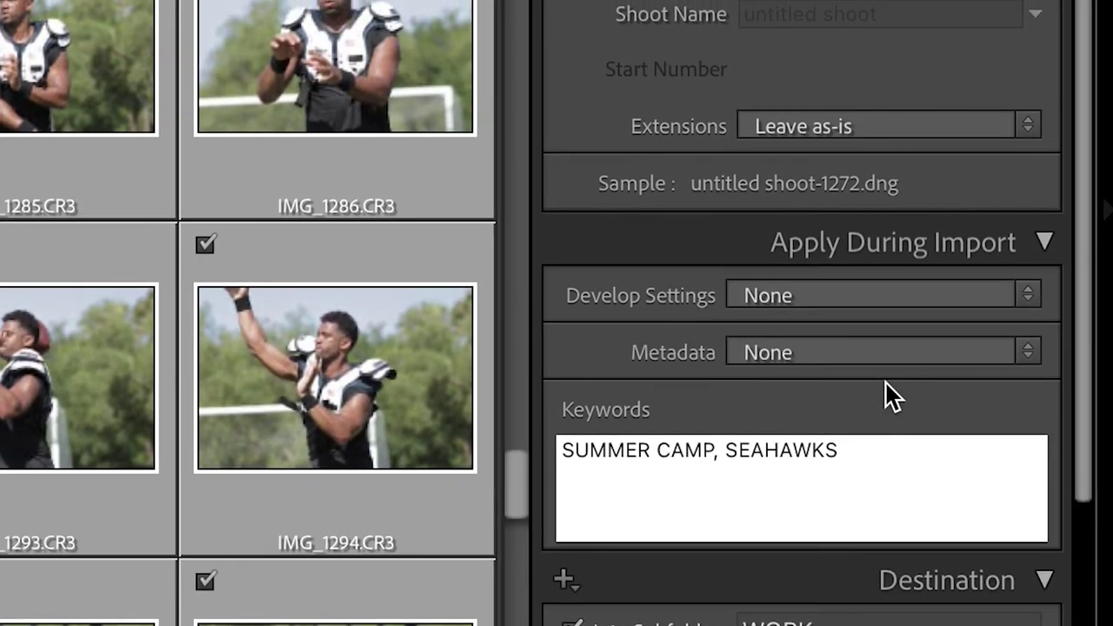
text(, )
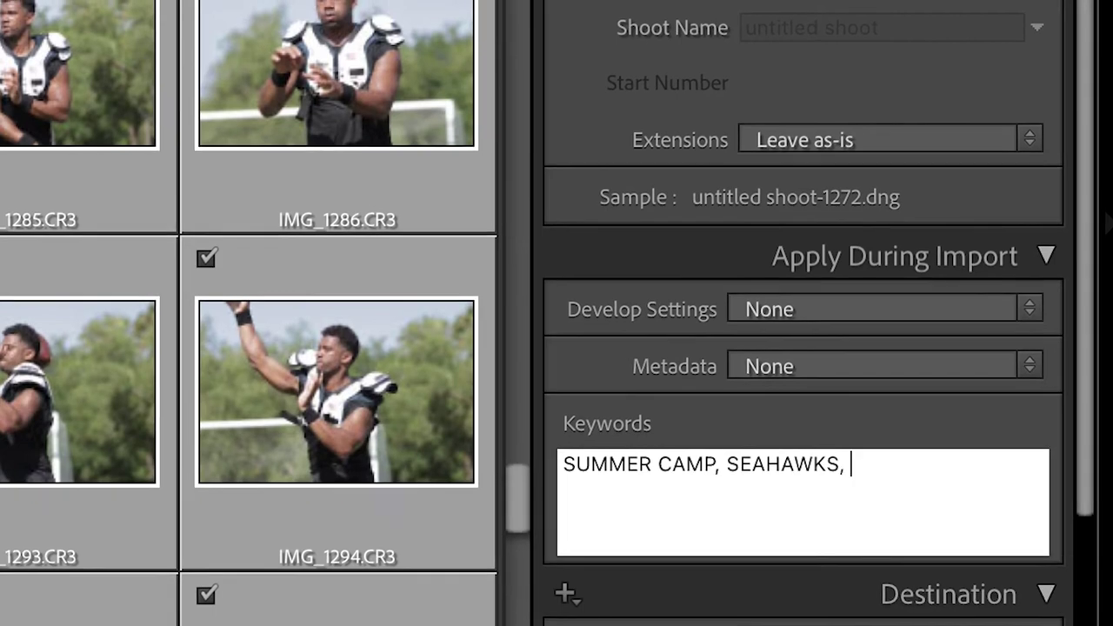
text(2021)
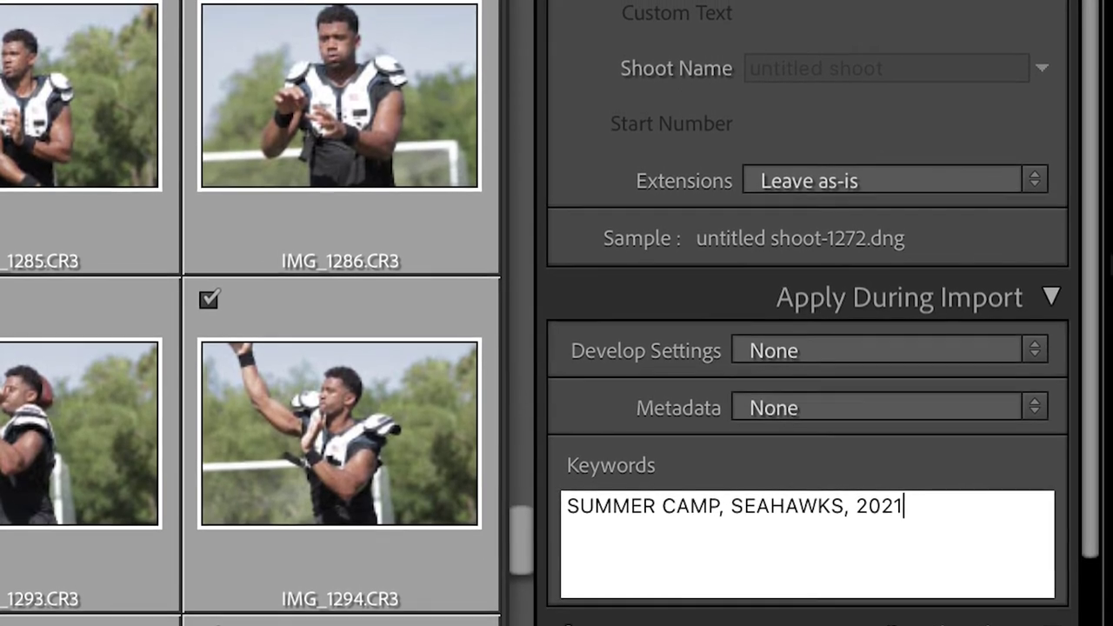
key(Return)
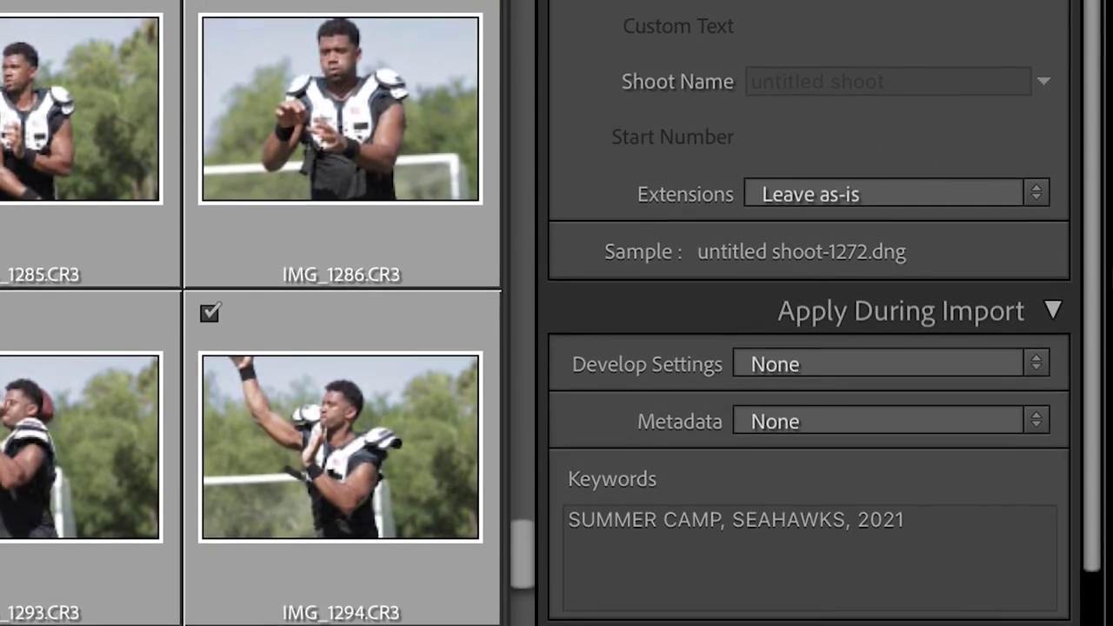
Look through the available destination folders under Users on Macintosh HD.
scroll(809, 348, down, 10)
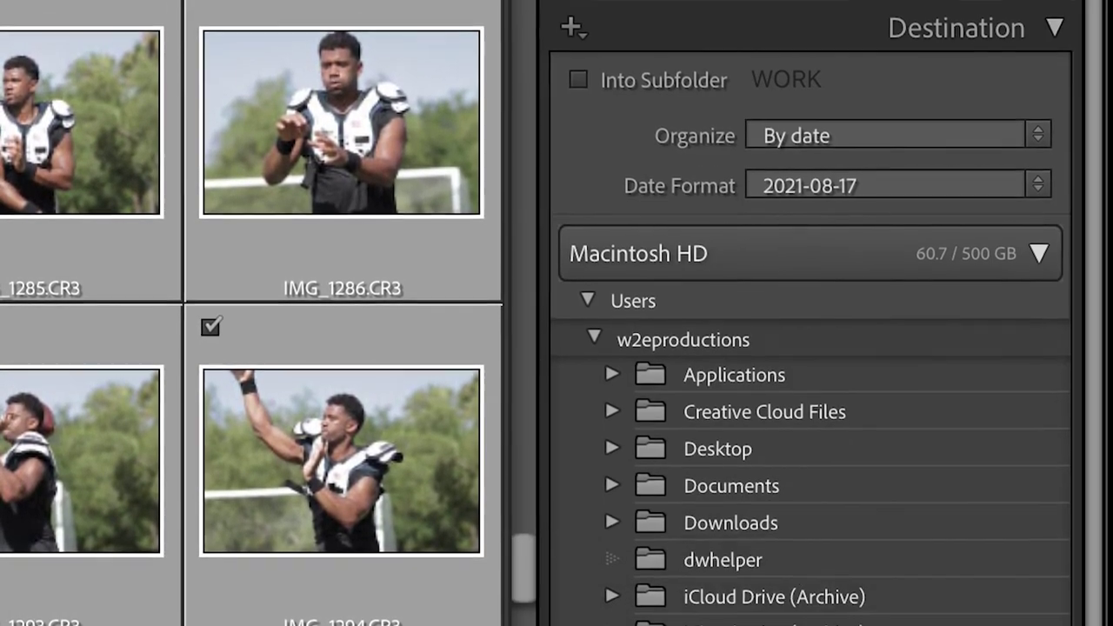
click(581, 302)
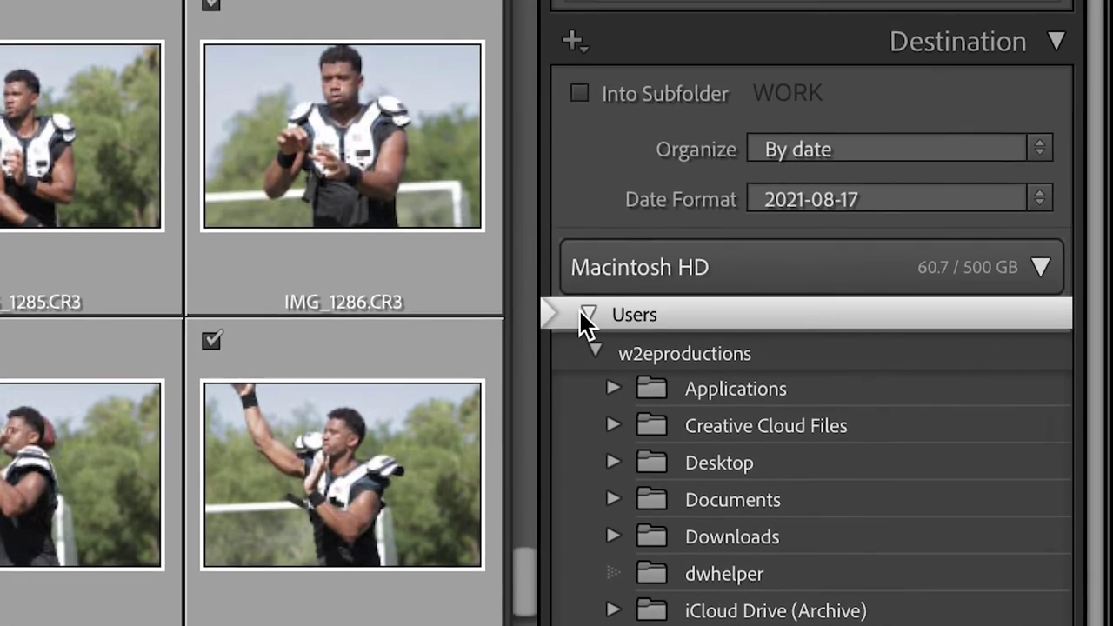
scroll(599, 406, down, 2)
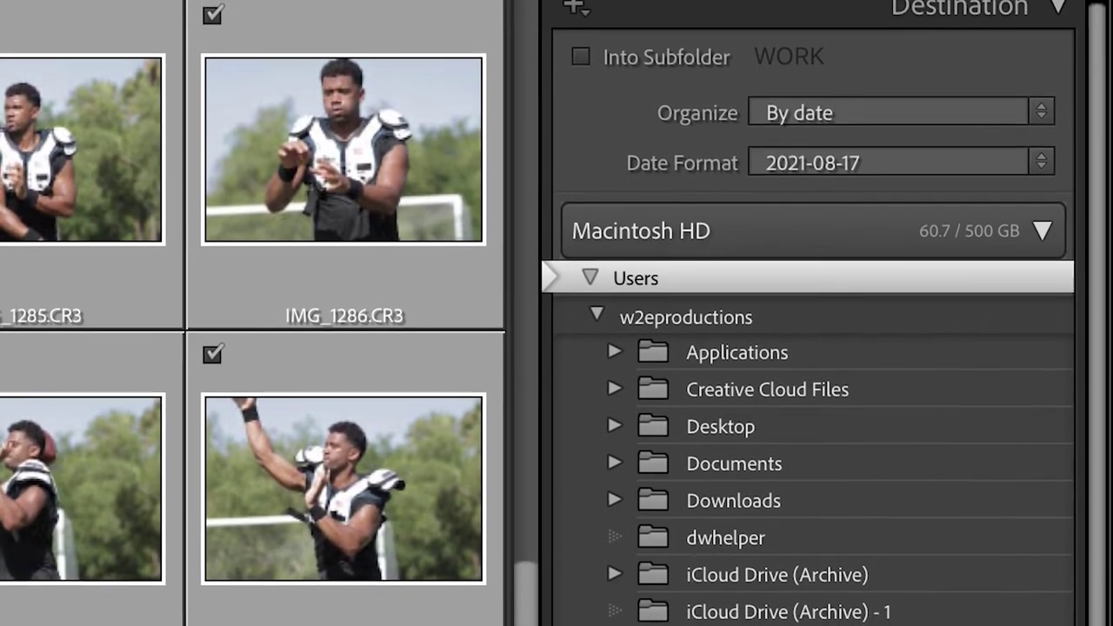
scroll(809, 391, down, 6)
scroll(809, 392, up, 3)
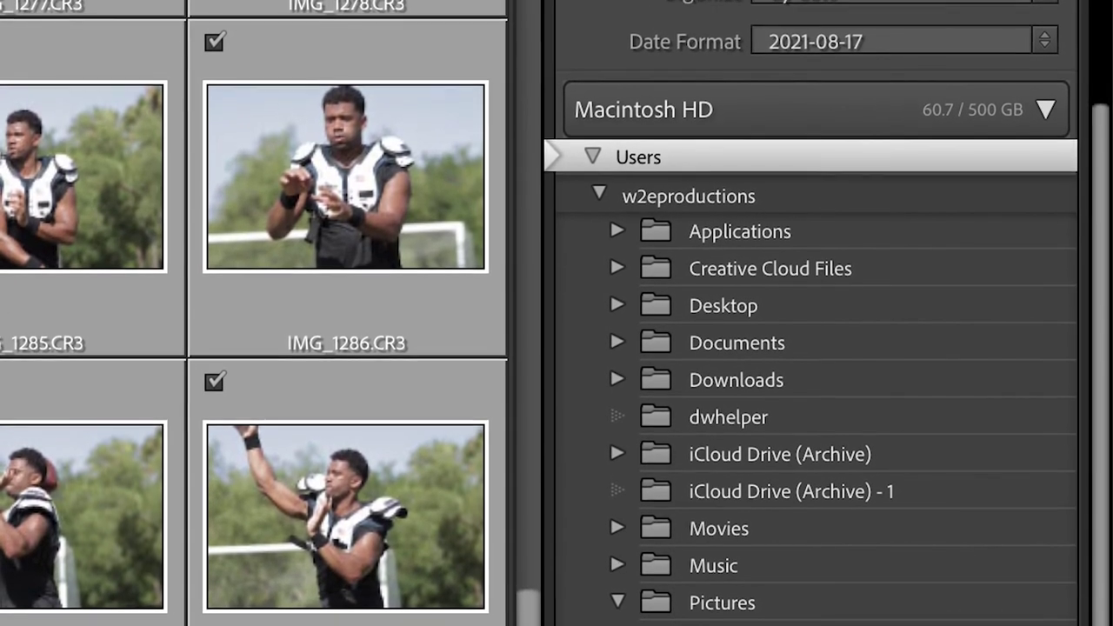
scroll(809, 348, down, 2)
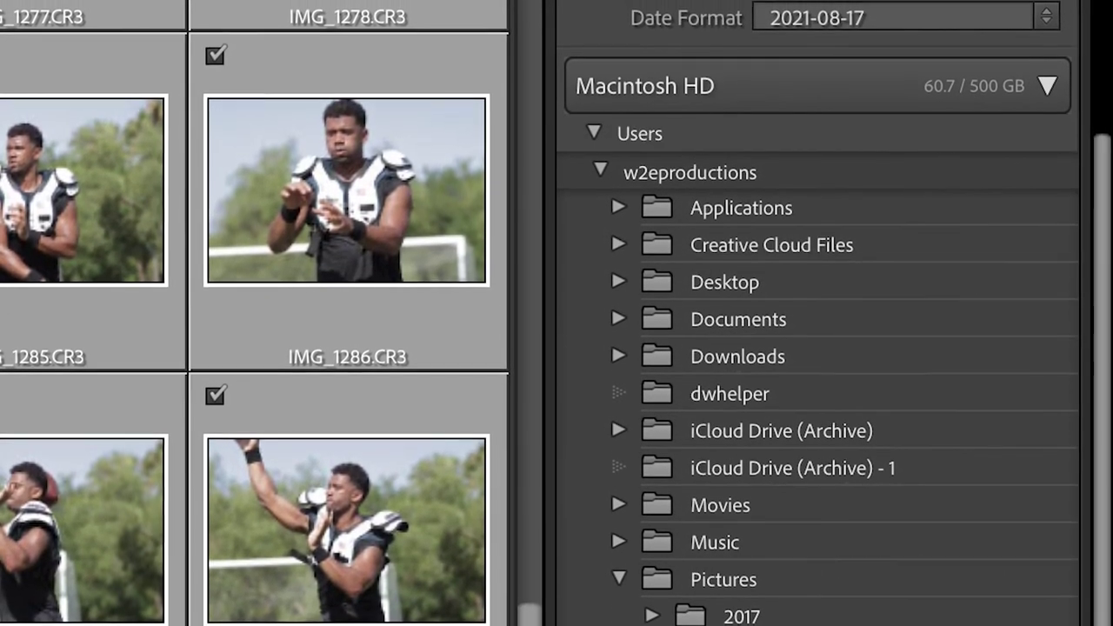
scroll(818, 348, down, 5)
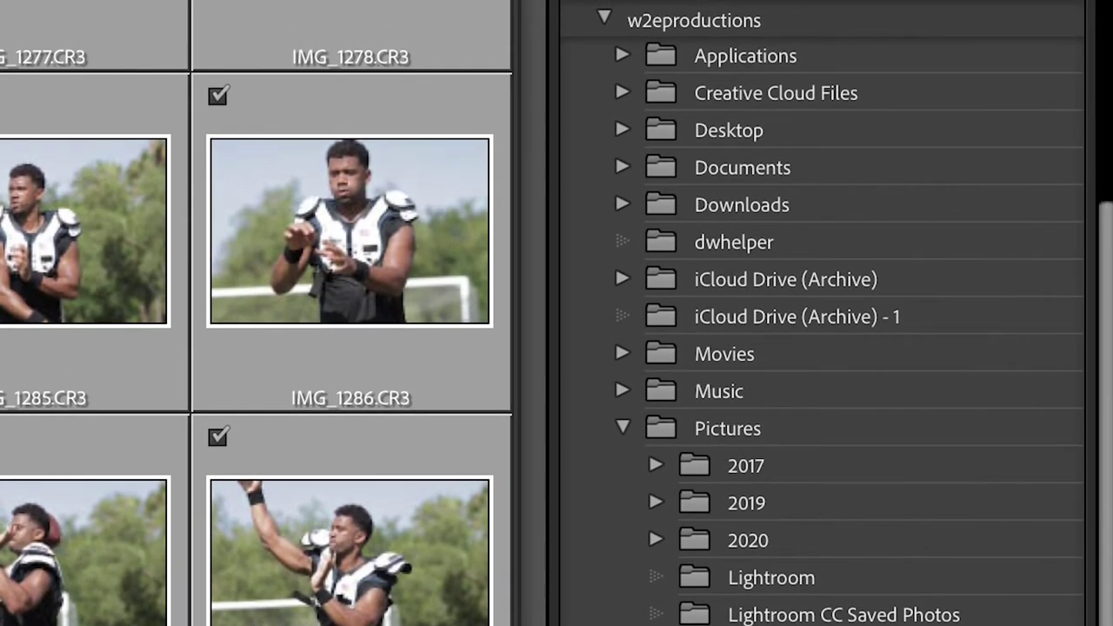
Enable importing into a subfolder named SUMMER CAMP within the PHOTO folder of 2021 NFL SEASON on W2E DATA TRANSFER.
scroll(613, 116, up, 8)
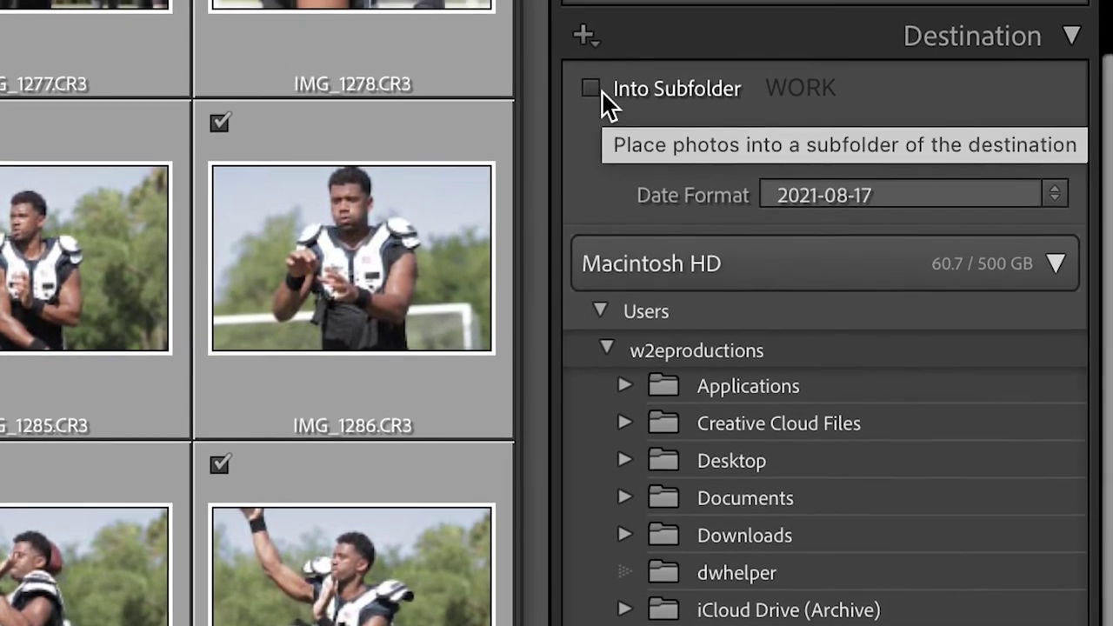
click(596, 90)
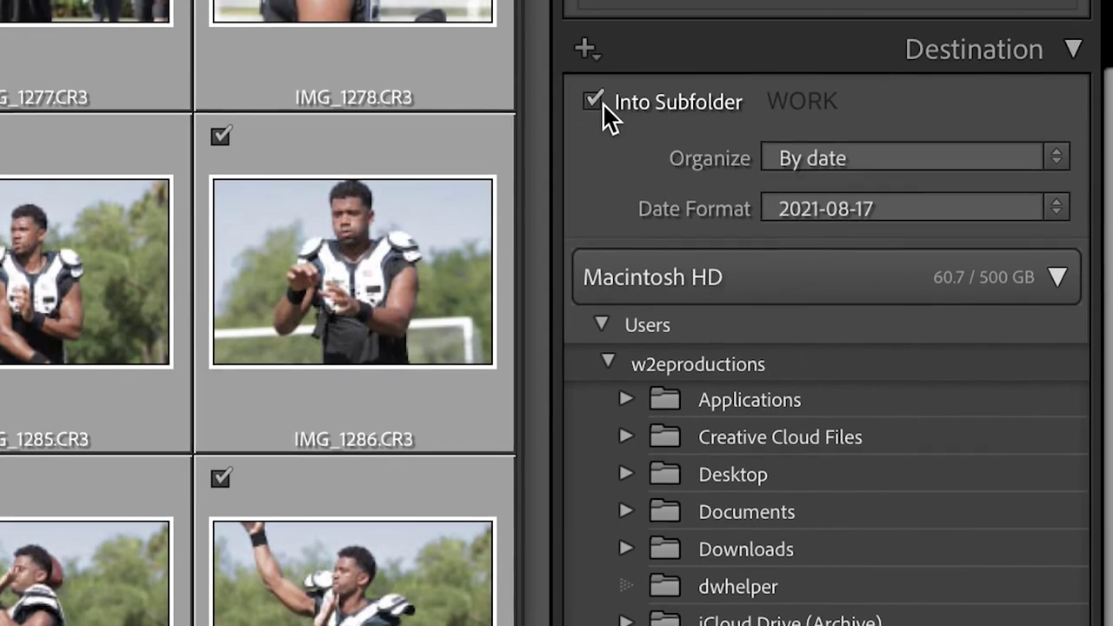
click(818, 104)
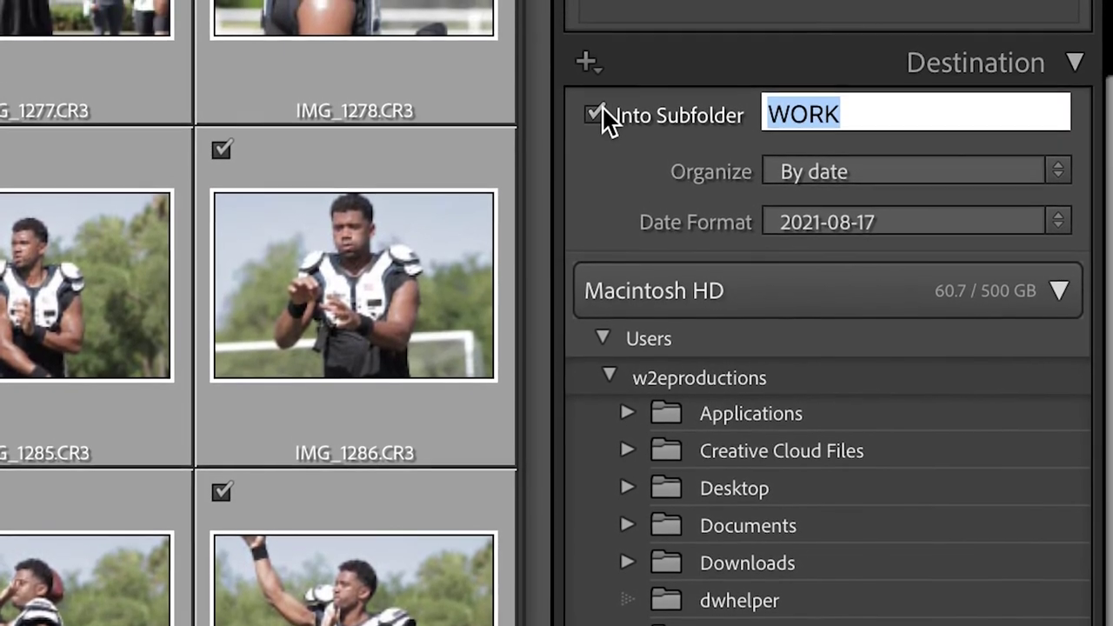
text(SUMMER CAMP)
scroll(617, 340, down, 15)
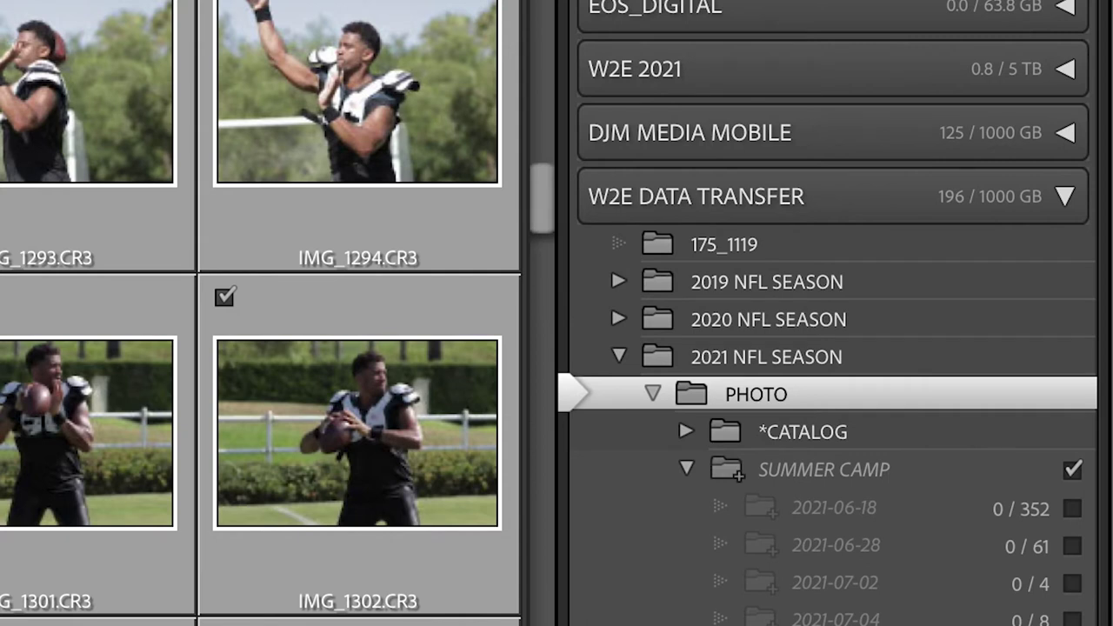
scroll(826, 313, up, 10)
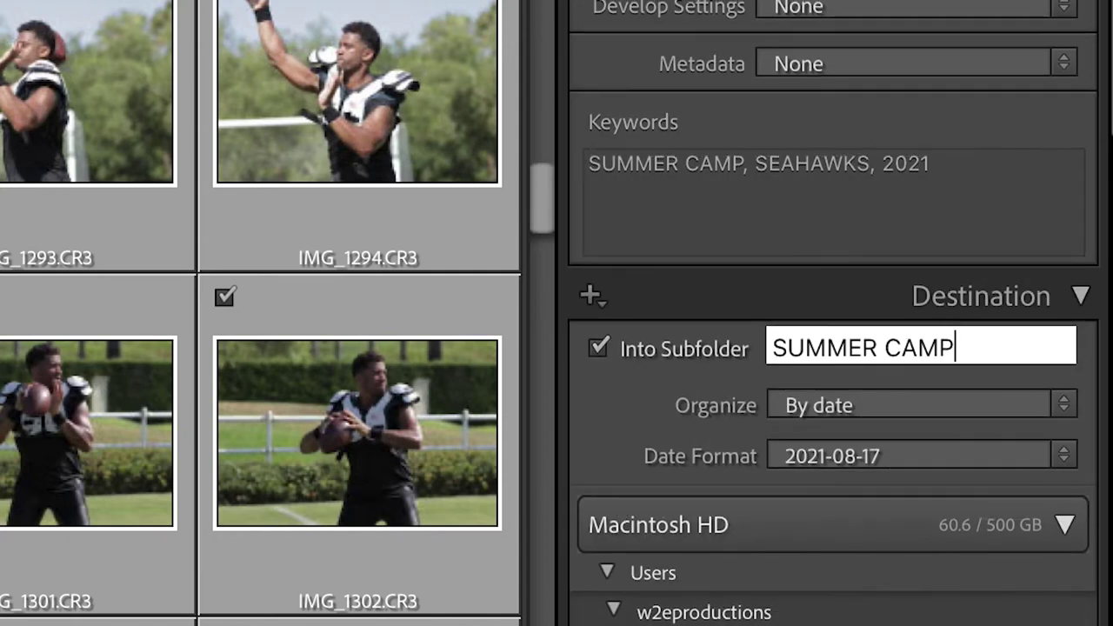
key(Return)
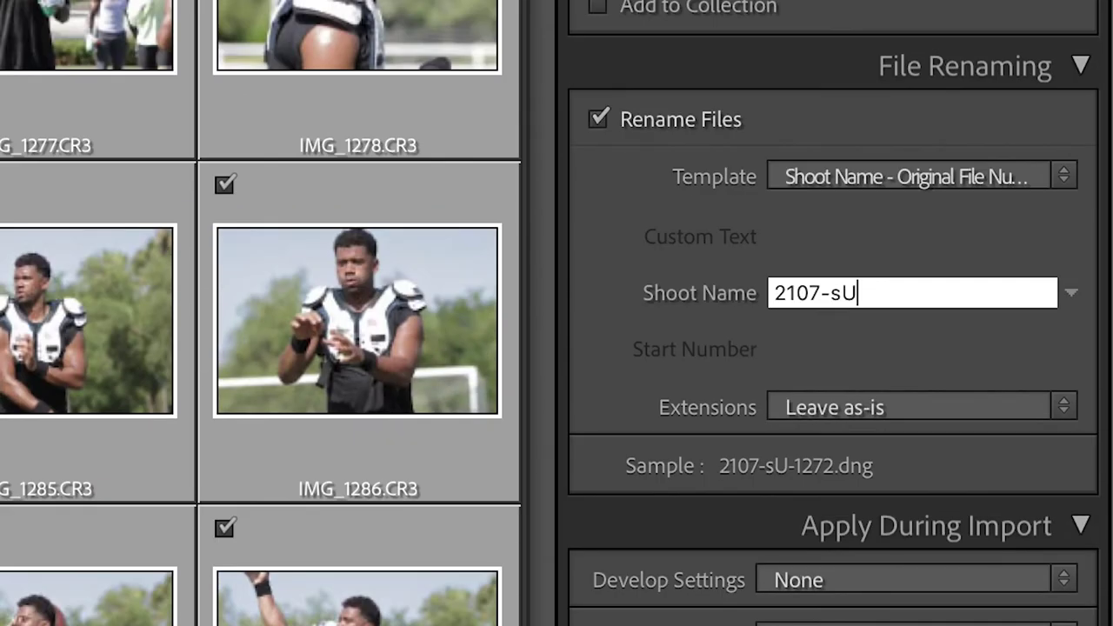
Set the shoot name for the renamed files to 2107-SUMMERCAMP.
key(BackSpace)
key(BackSpace)
text(SUMMER)
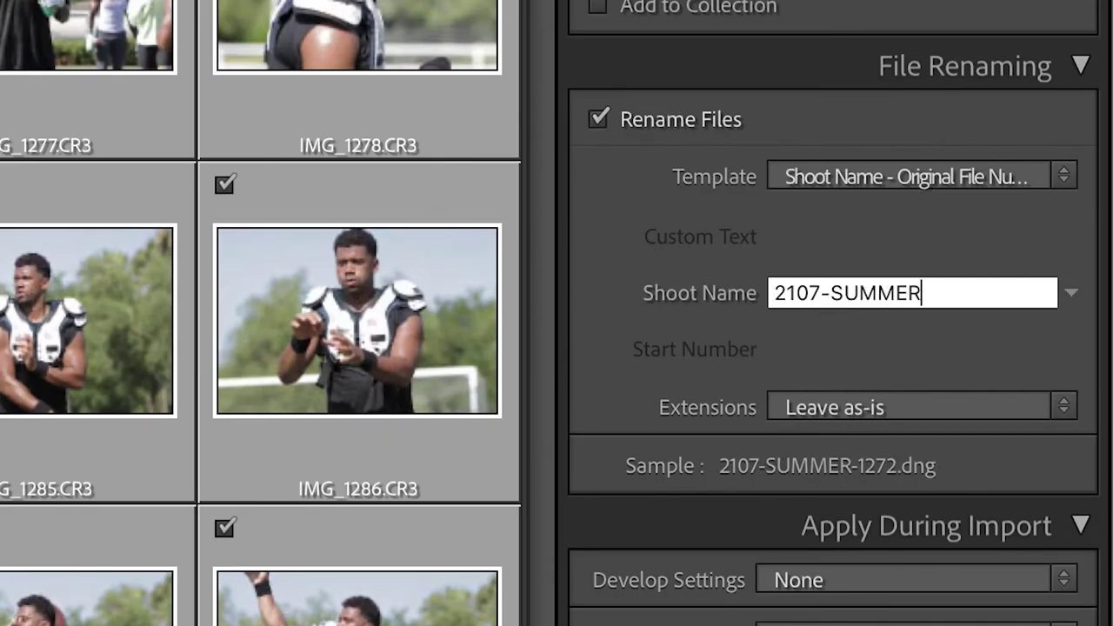
text(CAM)
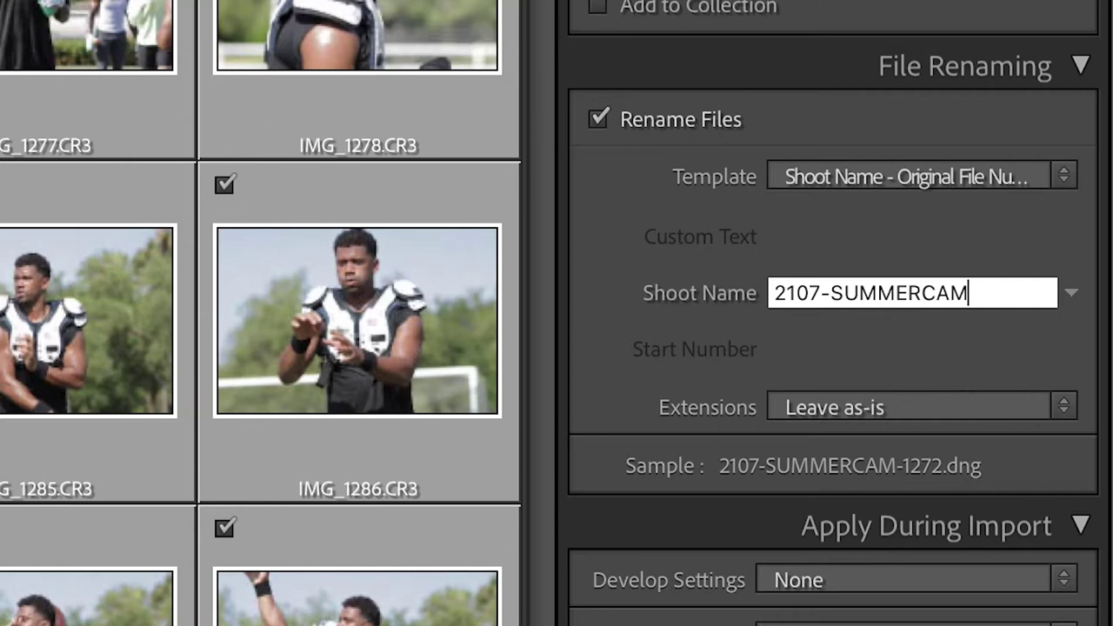
text(P)
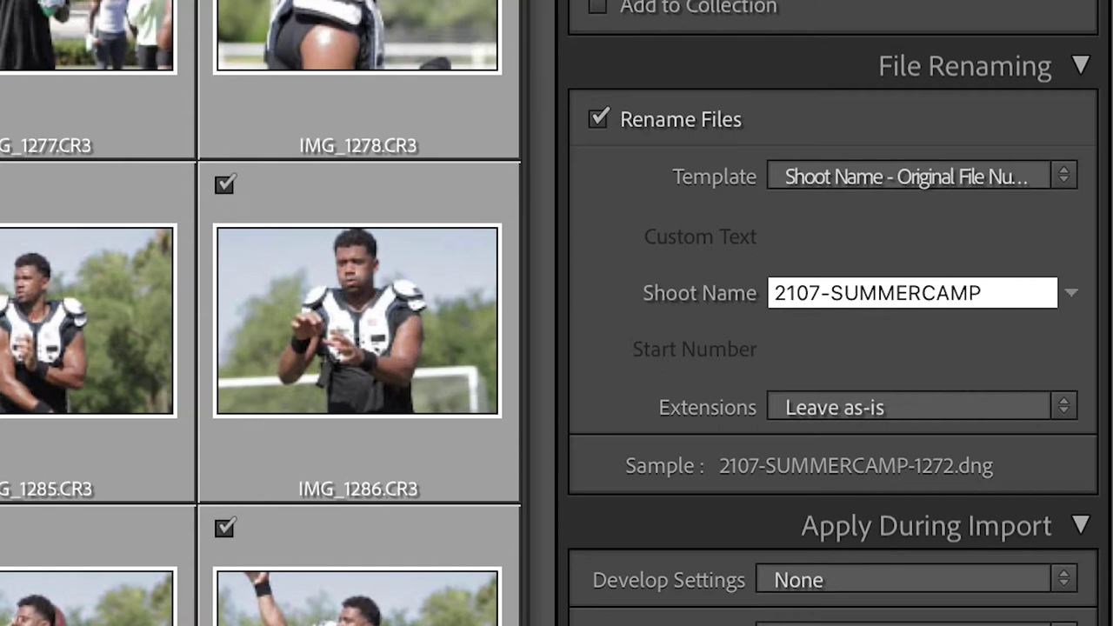
Review the photos checked for import, the destination folders and the file renaming settings.
scroll(261, 313, down, 6)
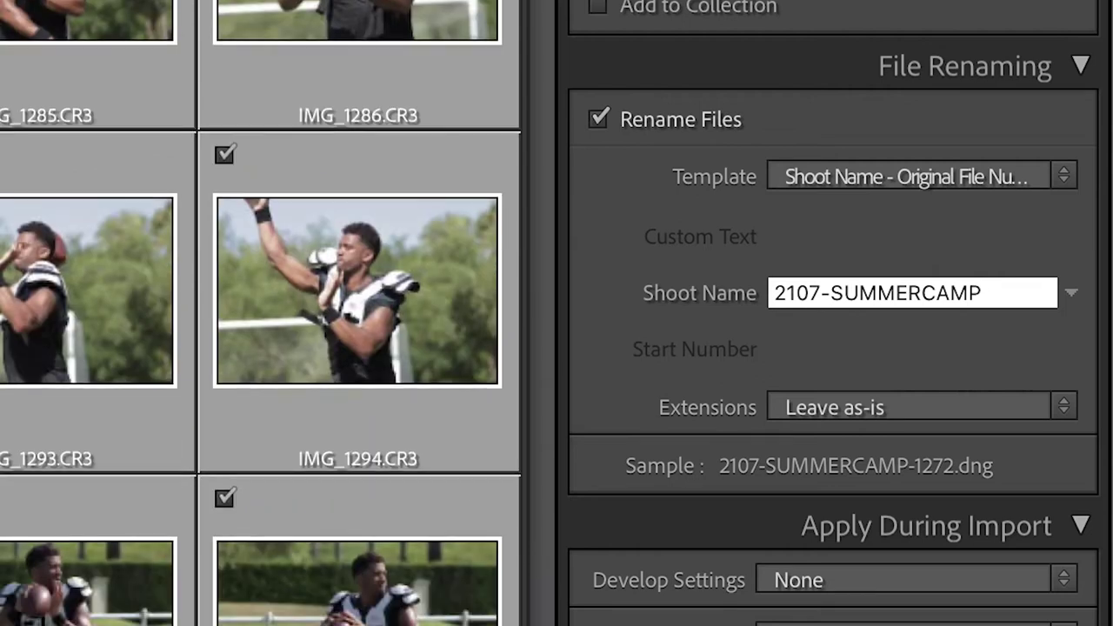
scroll(261, 313, down, 10)
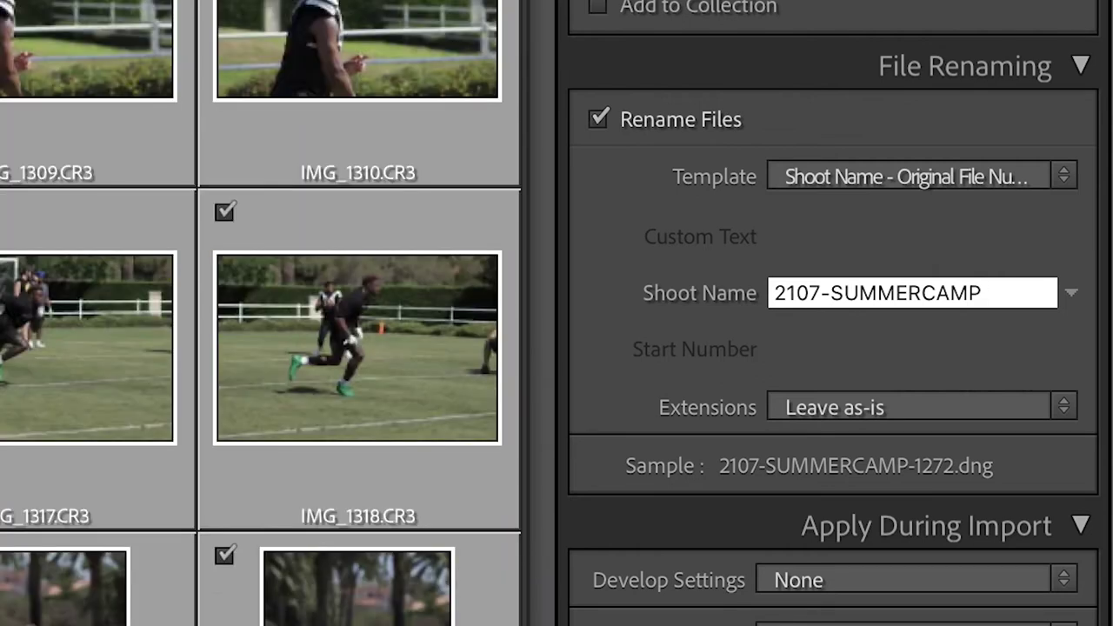
scroll(261, 313, down, 2)
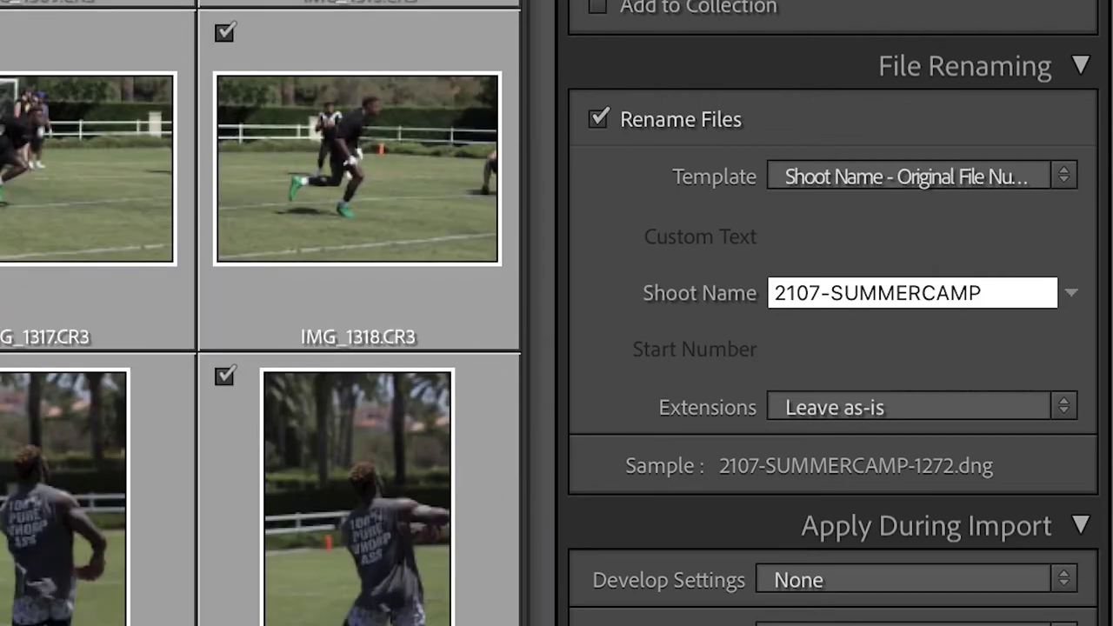
scroll(261, 314, down, 6)
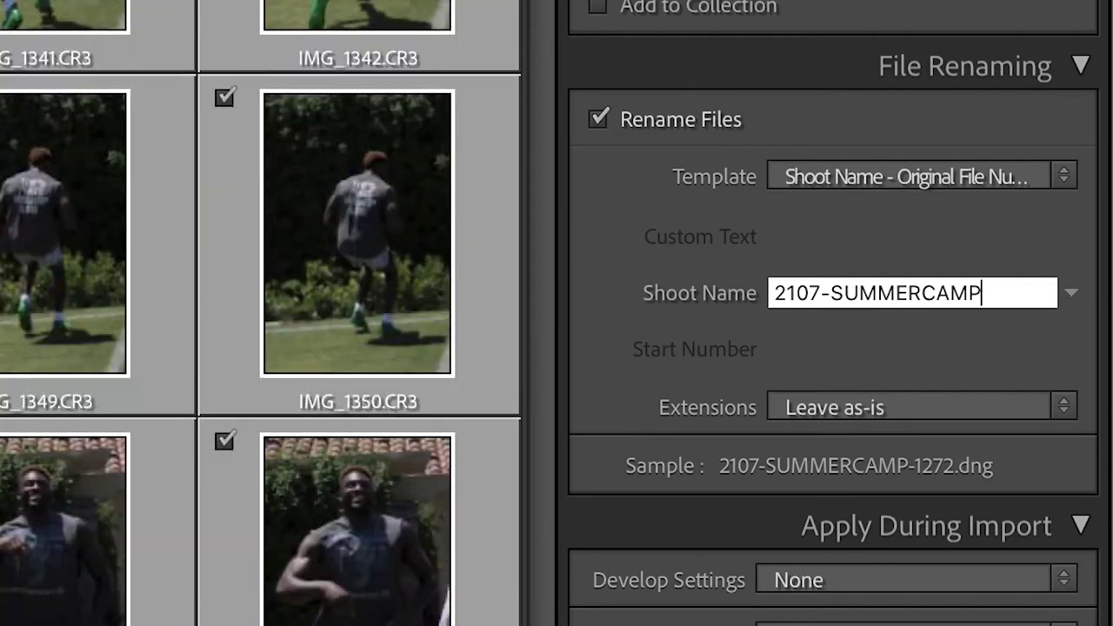
scroll(995, 261, down, 6)
scroll(836, 314, down, 10)
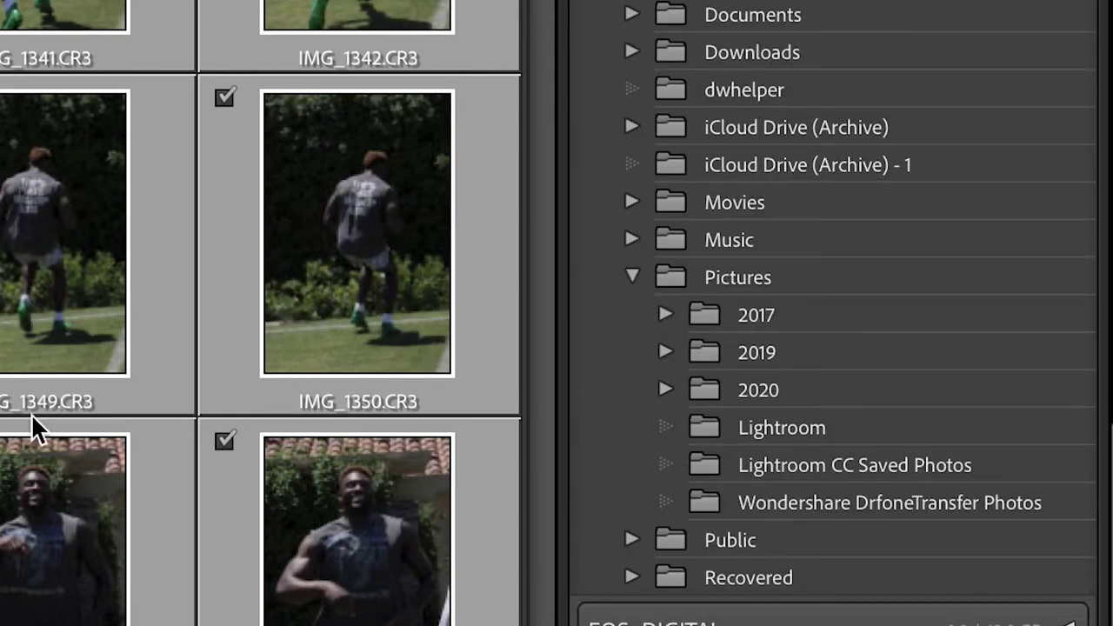
scroll(833, 313, down, 1)
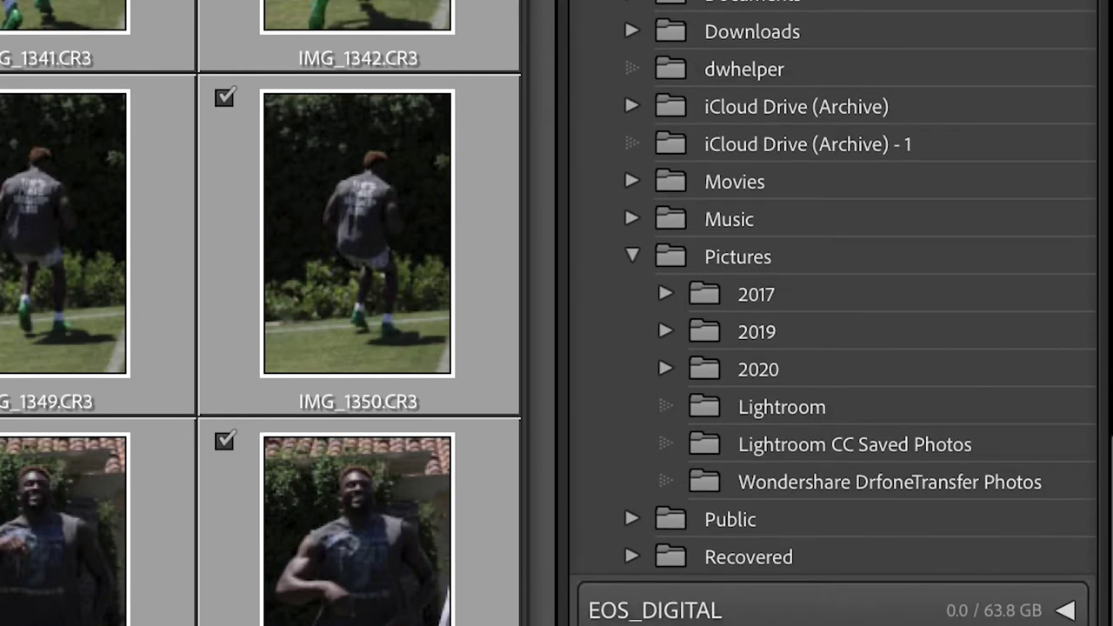
scroll(833, 313, down, 2)
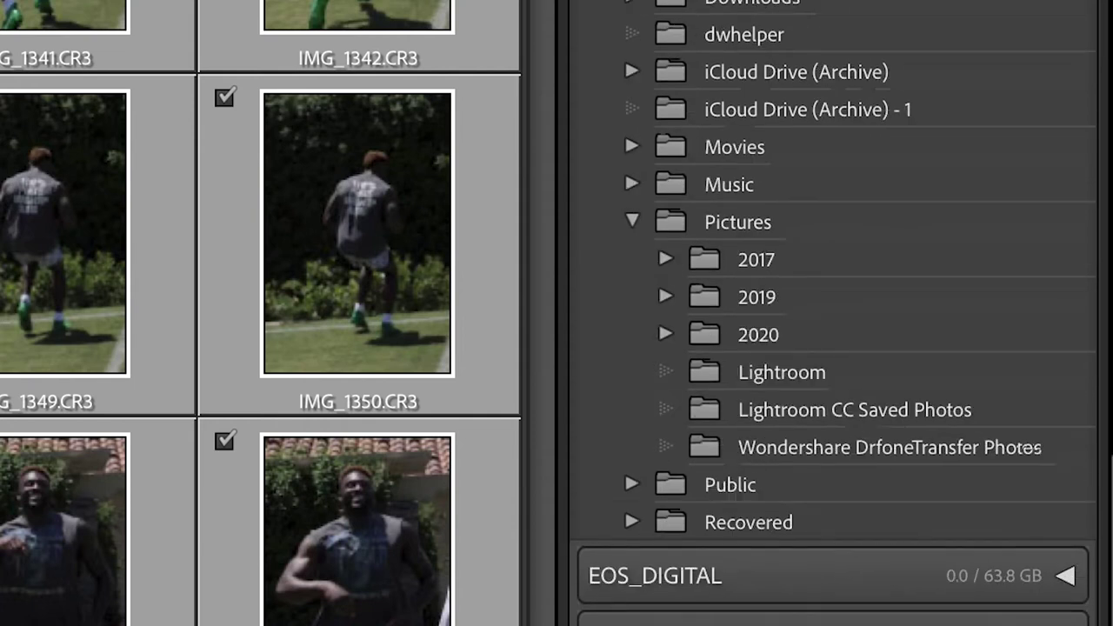
scroll(261, 313, down, 2)
scroll(496, 559, down, 10)
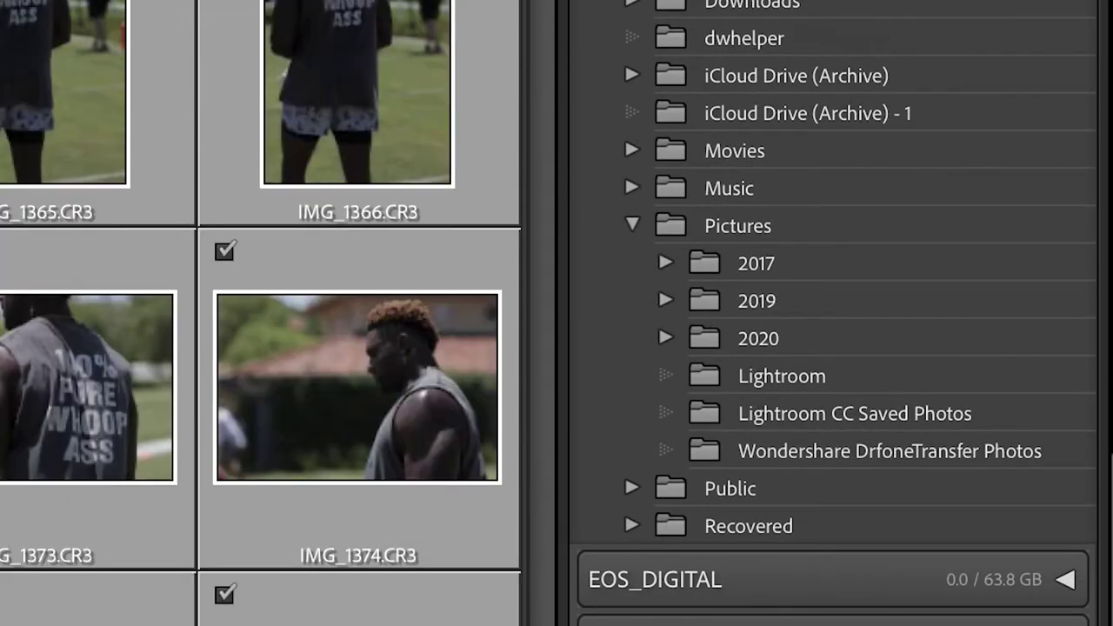
scroll(616, 278, up, 12)
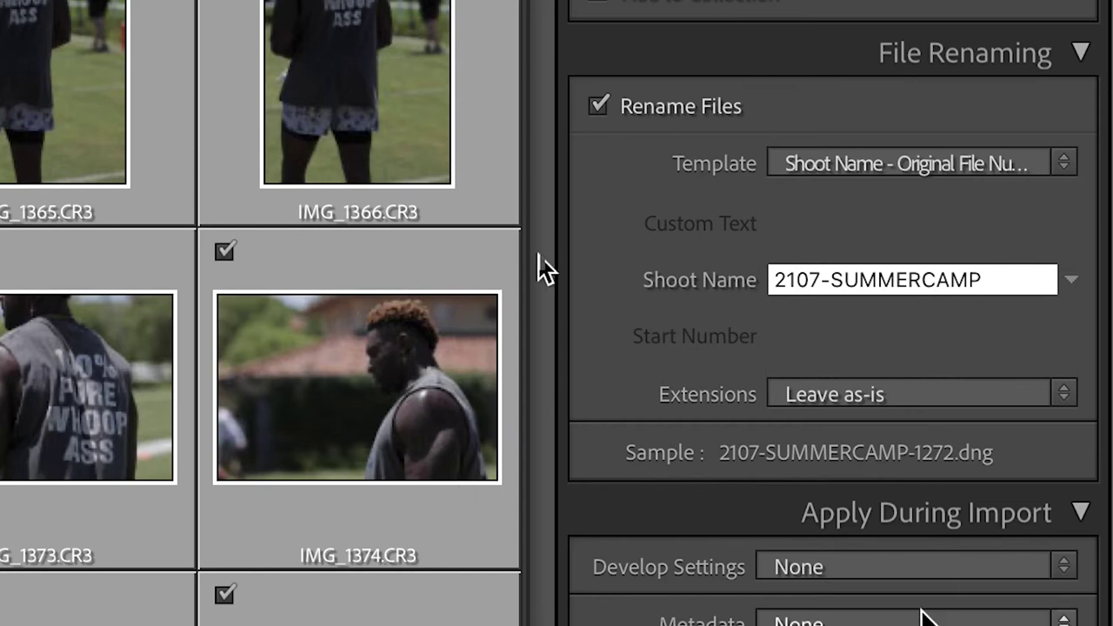
Switch to the Develop module, compare the first few imported photos and flag 2107-SUMMERCAMP-1272.DNG as a pick.
scroll(870, 609, down, 3)
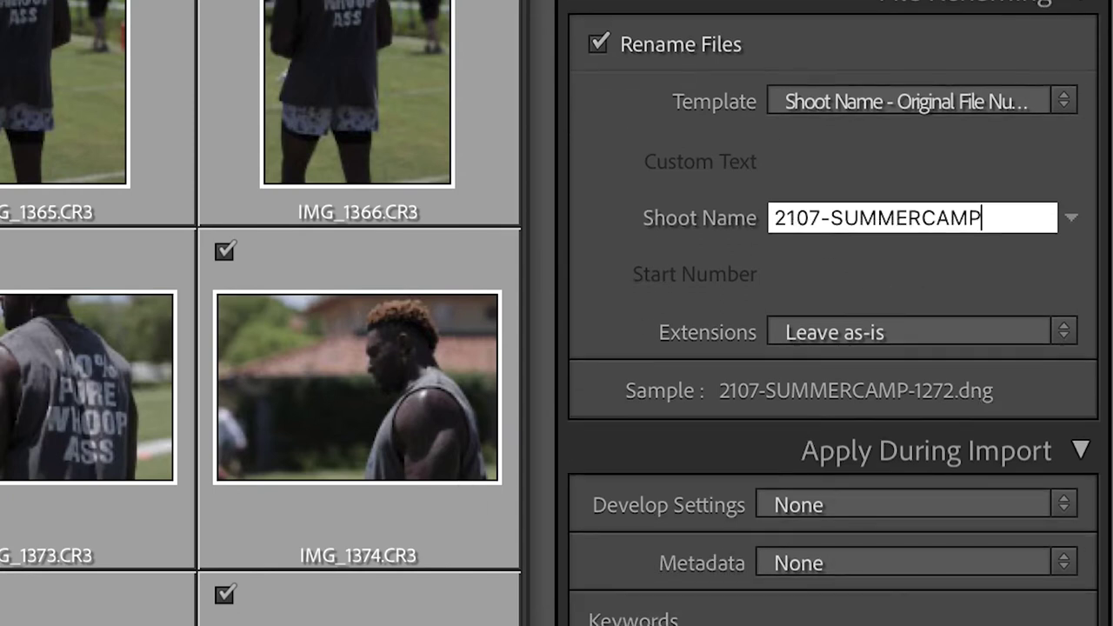
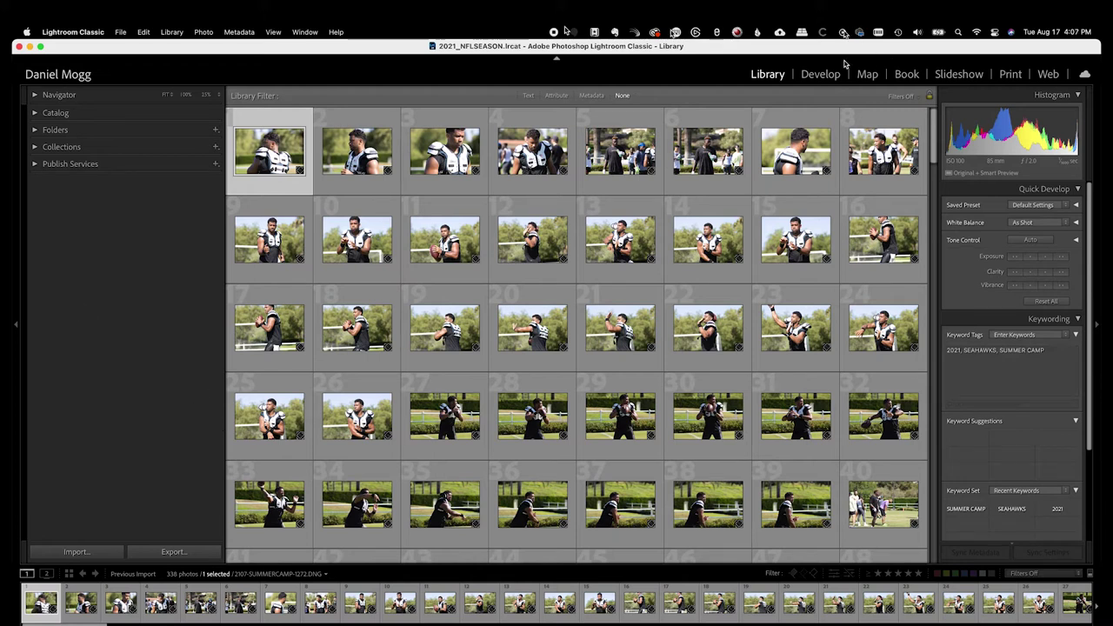
click(805, 76)
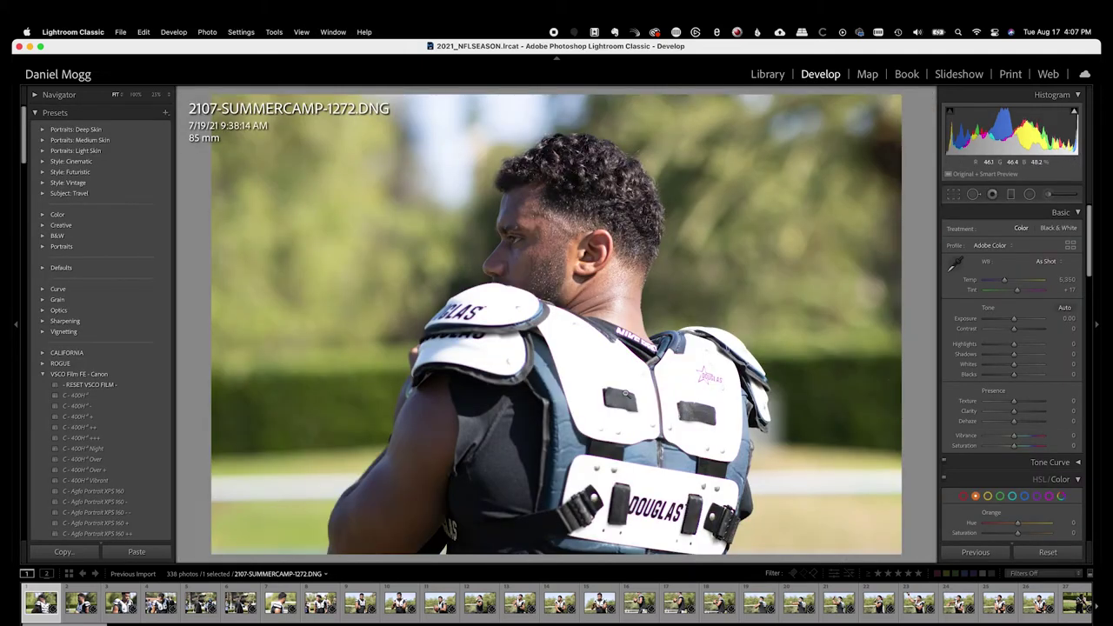
key(Right)
key(Right)
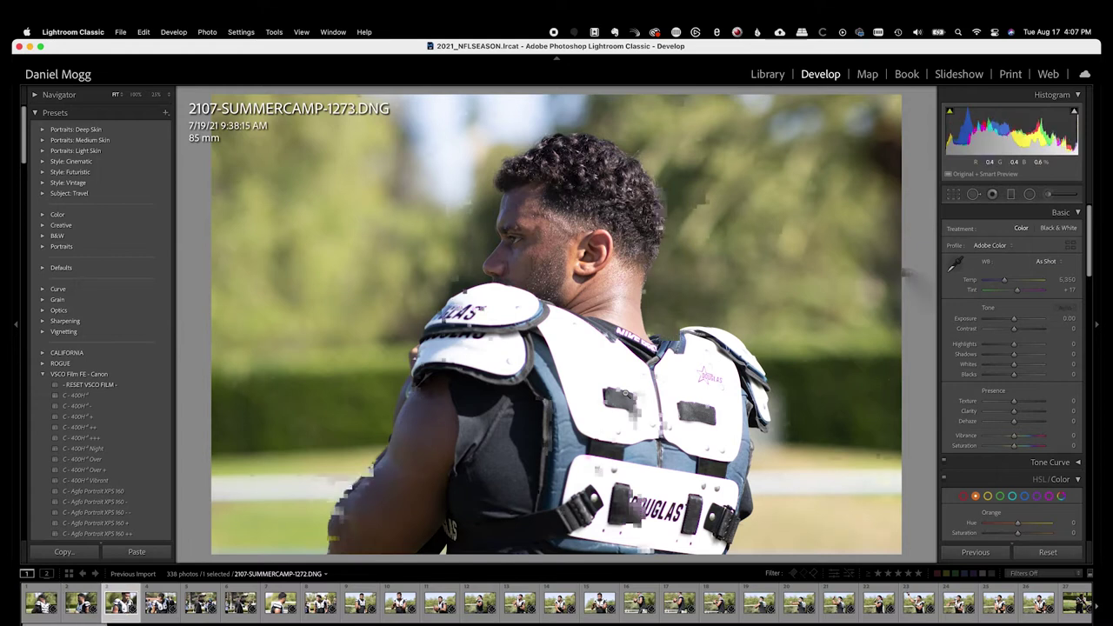
key(Left)
key(Left)
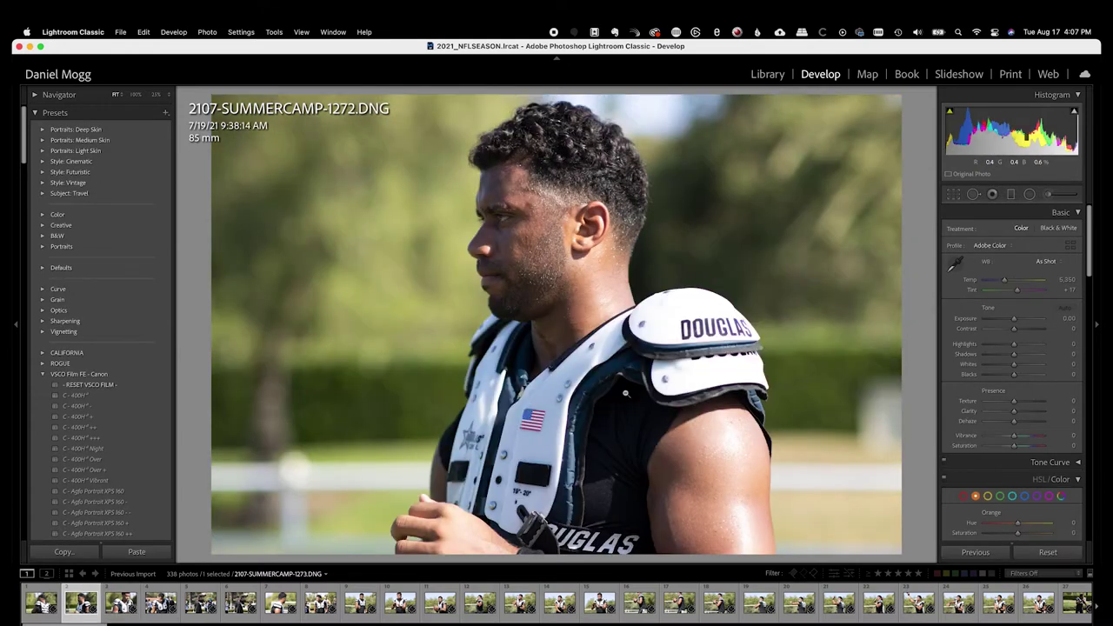
key(p)
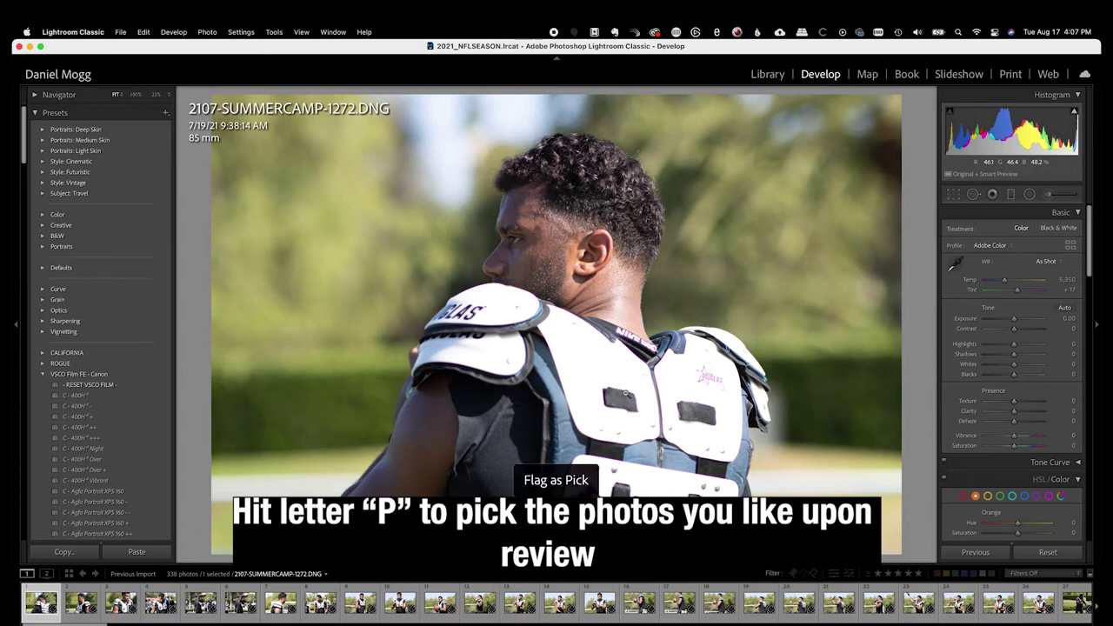
Review the following photos one by one and flag 2107-SUMMERCAMP-1277.DNG as a pick.
key(Right)
key(Right)
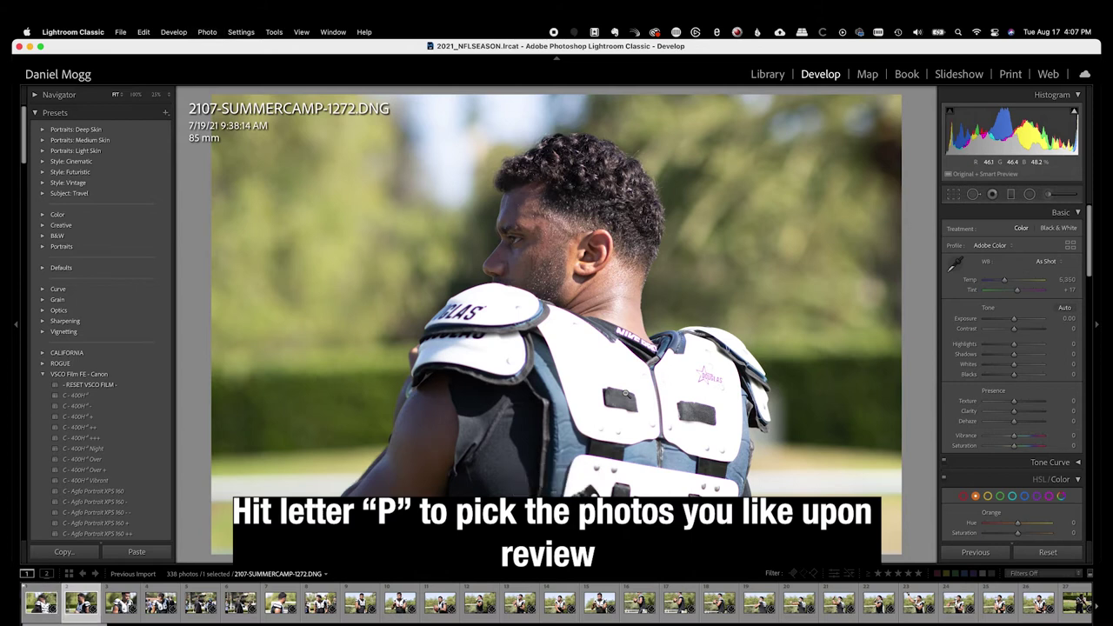
key(Right)
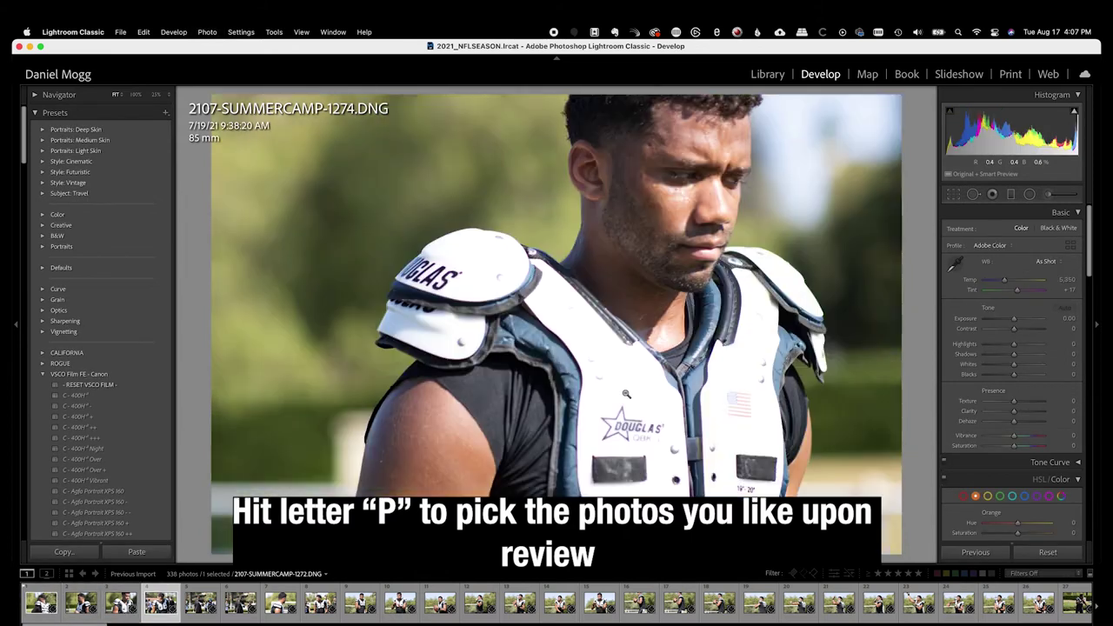
key(Right)
key(Right)
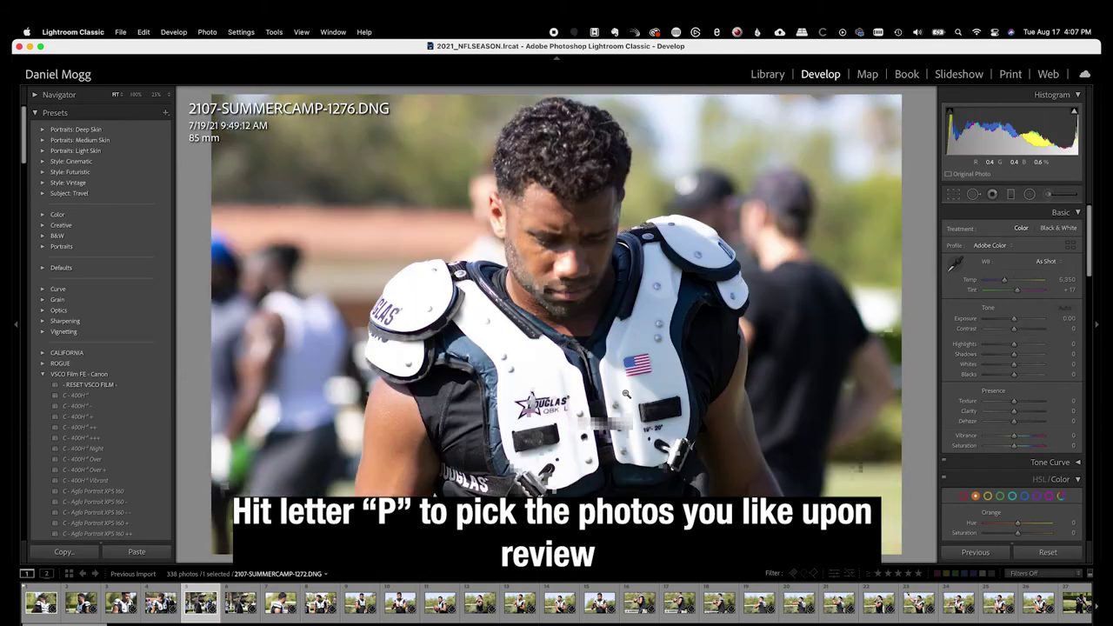
key(Right)
key(Right)
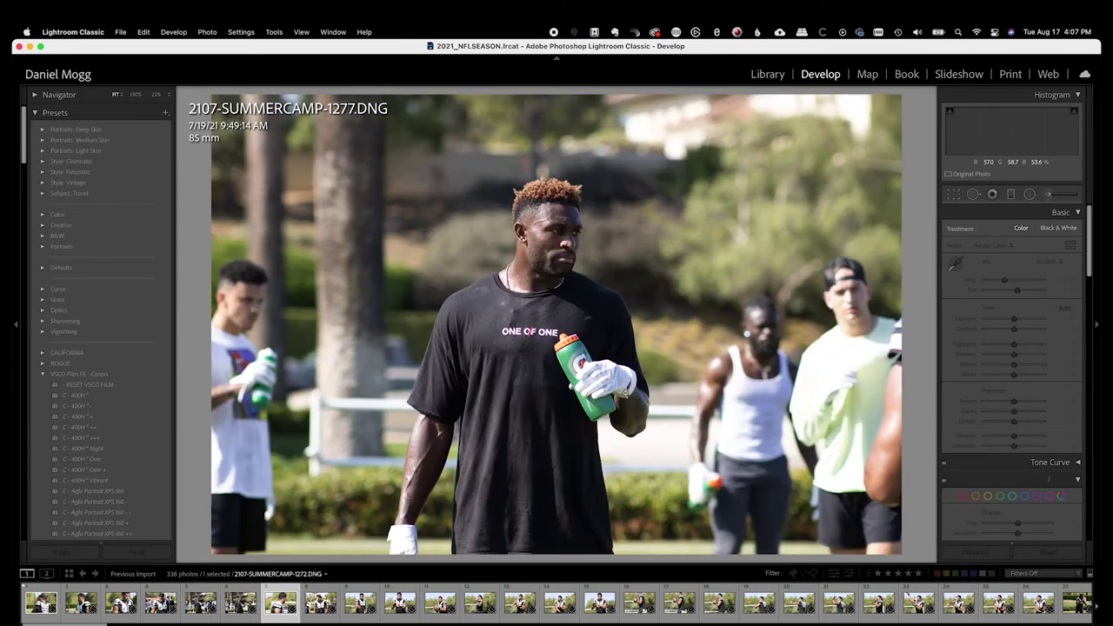
click(625, 393)
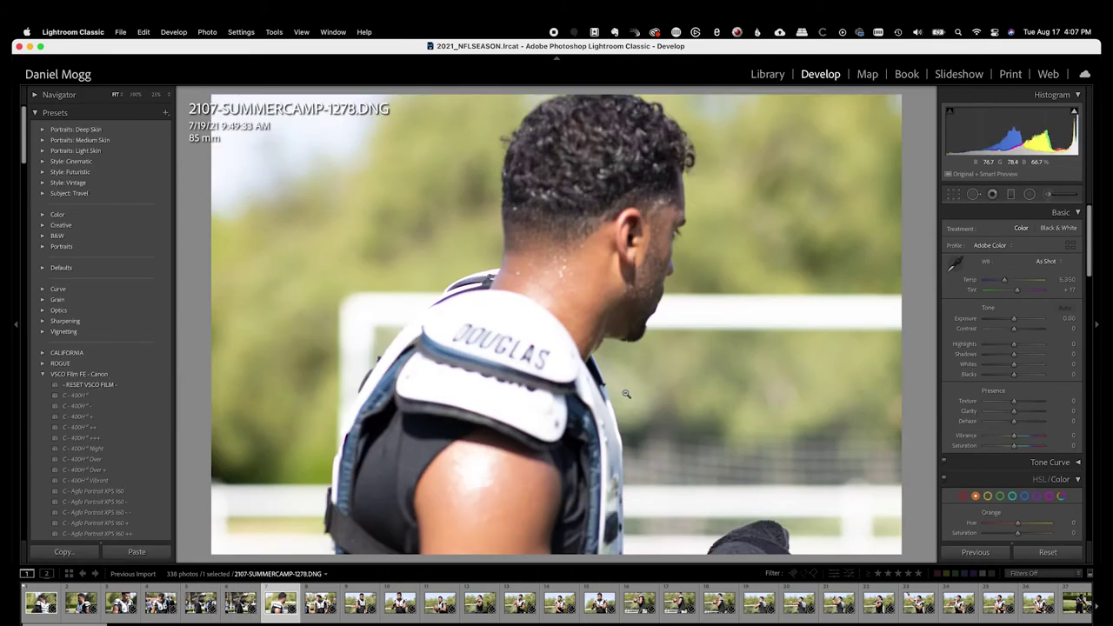
key(Left)
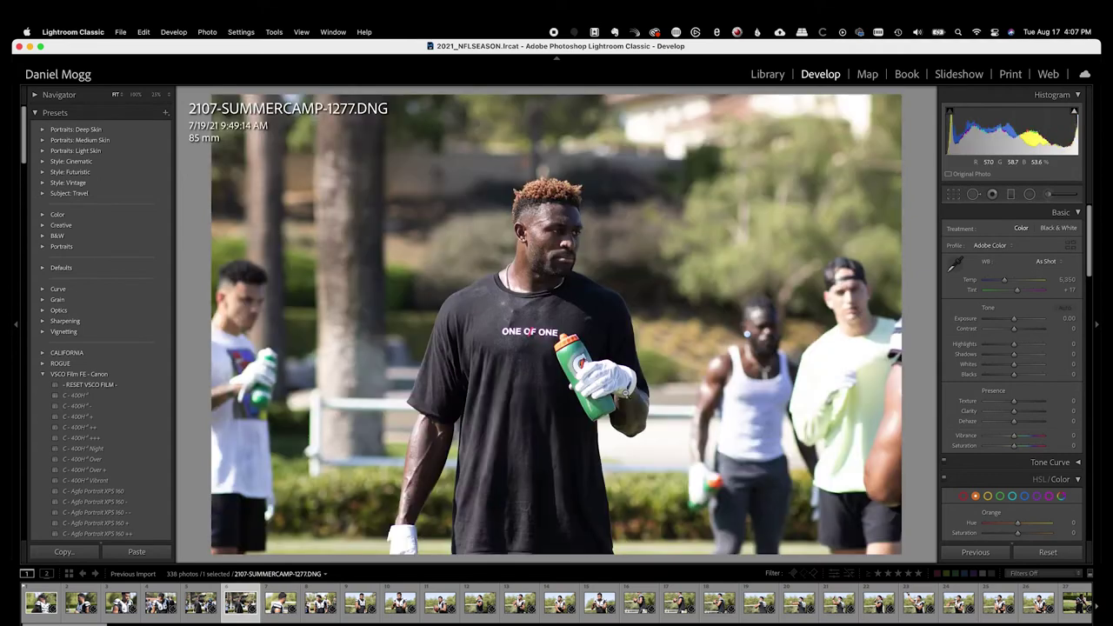
key(p)
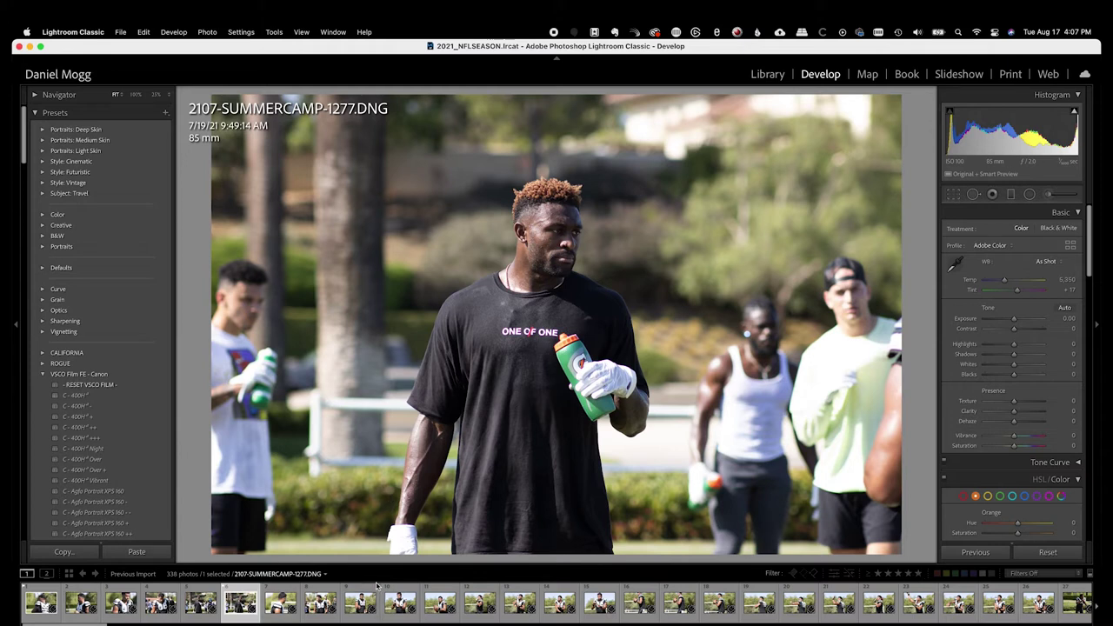
Continue through the photos to 2107-SUMMERCAMP-1282.DNG and flag it as a pick.
key(Right)
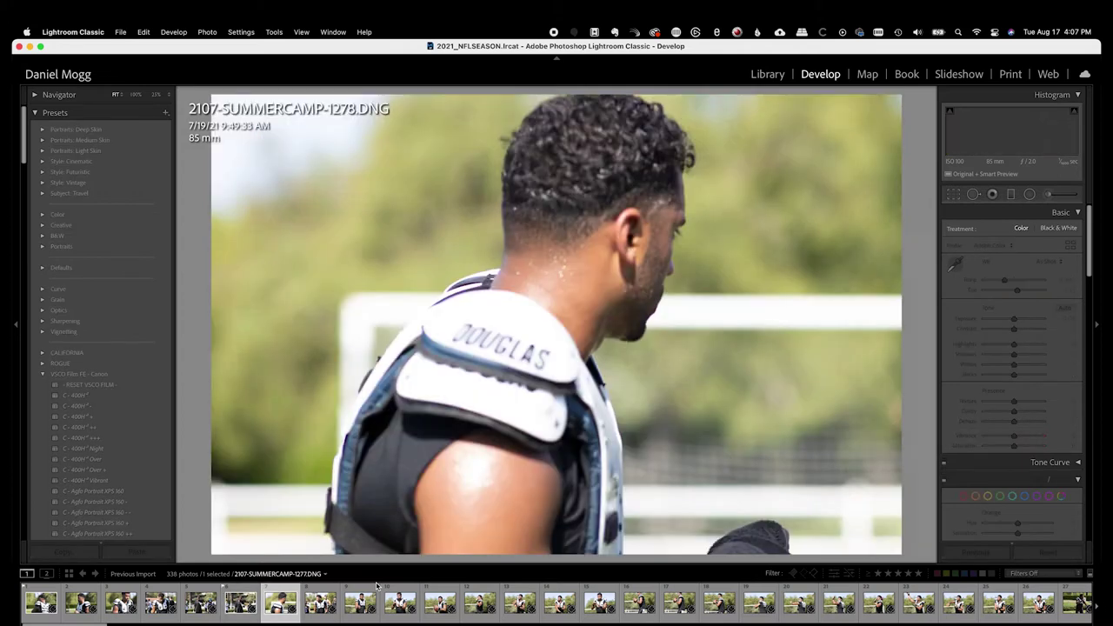
key(Right)
key(Right)
key(Right)
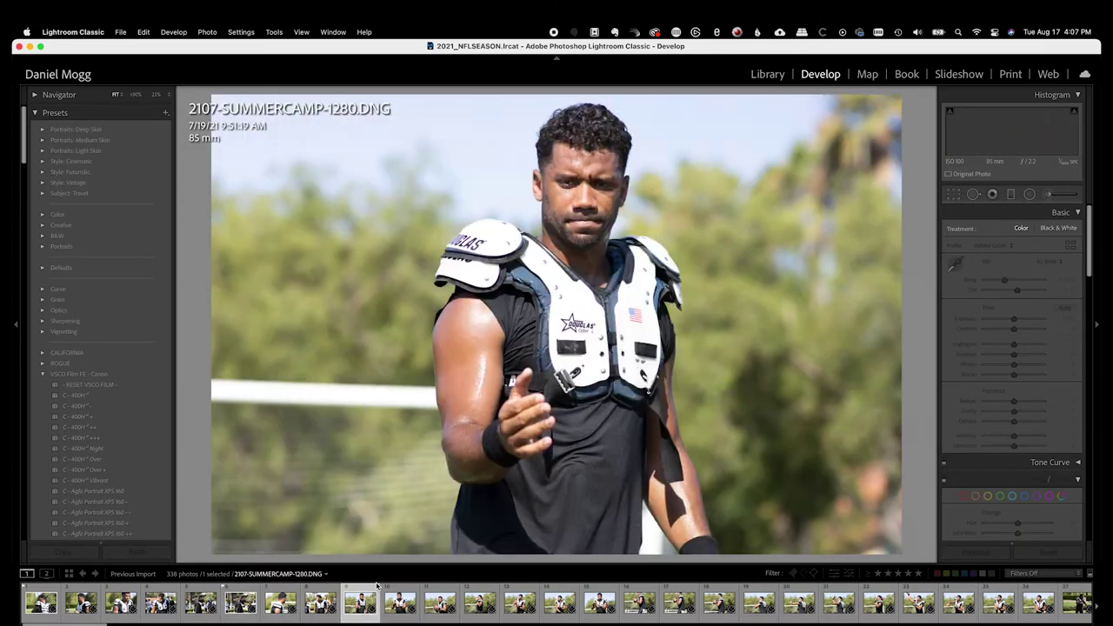
key(Right)
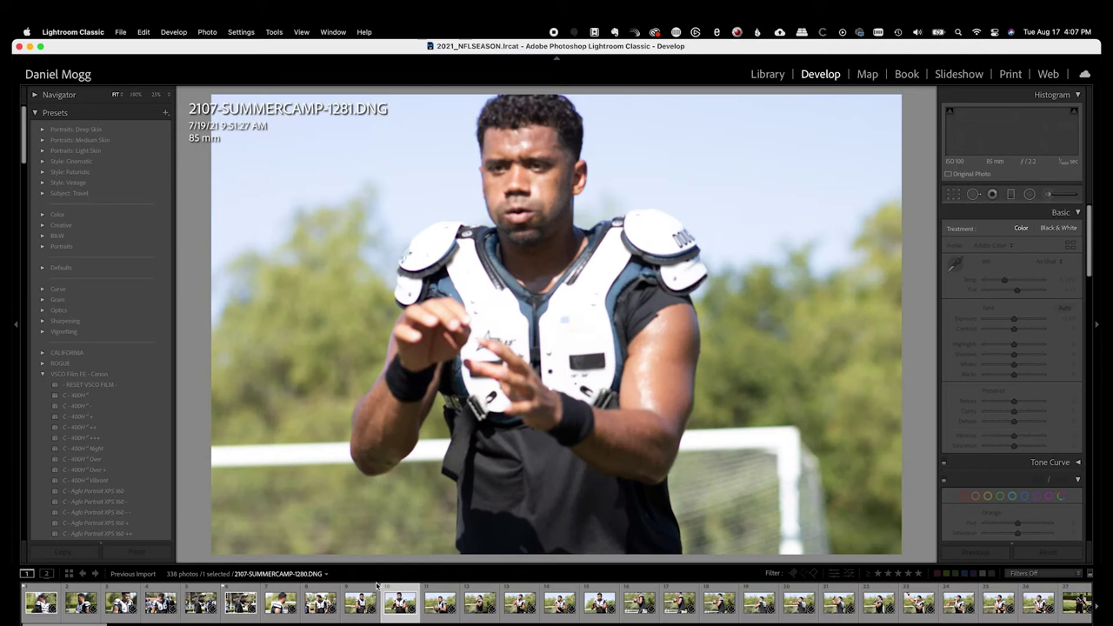
key(Right)
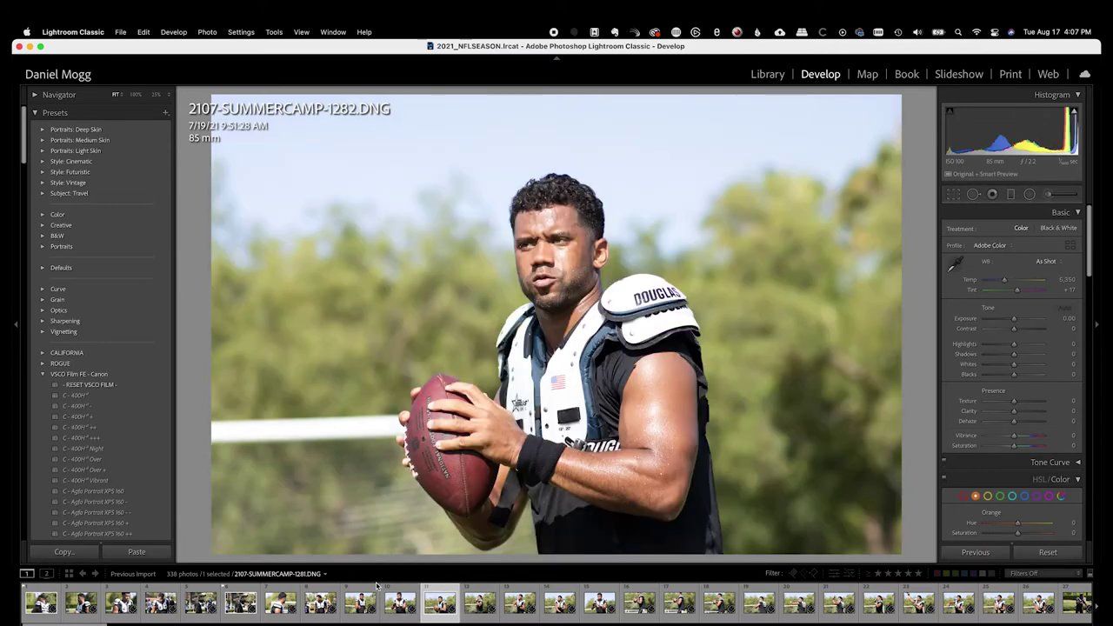
key(p)
Look further along the shoot, check 2107-SUMMERCAMP-1417.DNG, and flag 2107-SUMMERCAMP-1430.DNG as a pick.
scroll(643, 609, down, 2)
scroll(645, 614, down, 15)
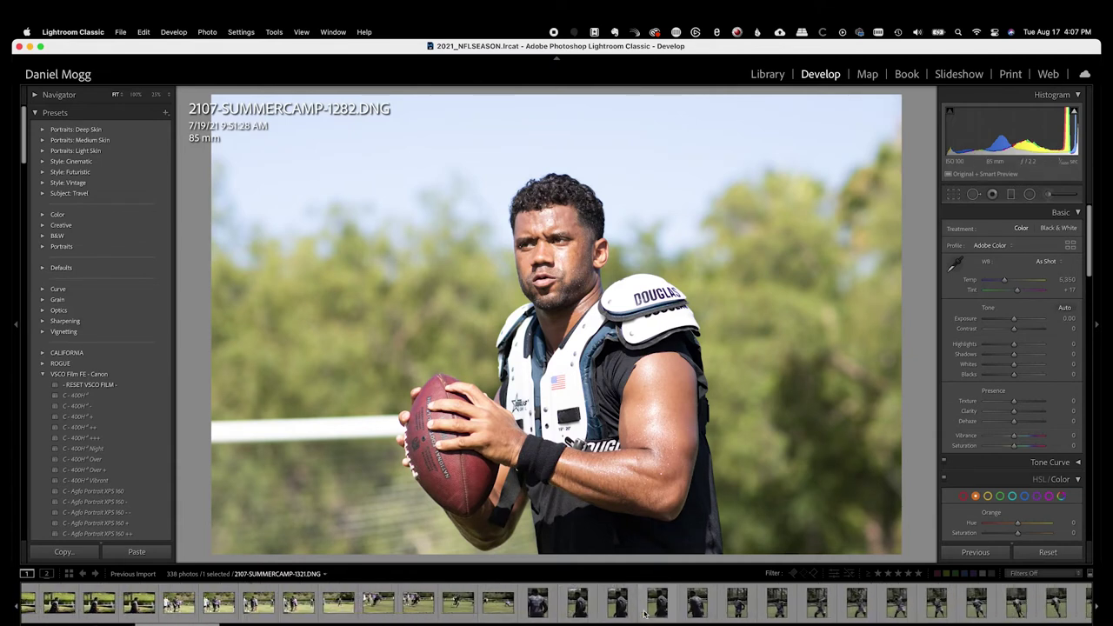
scroll(645, 615, down, 12)
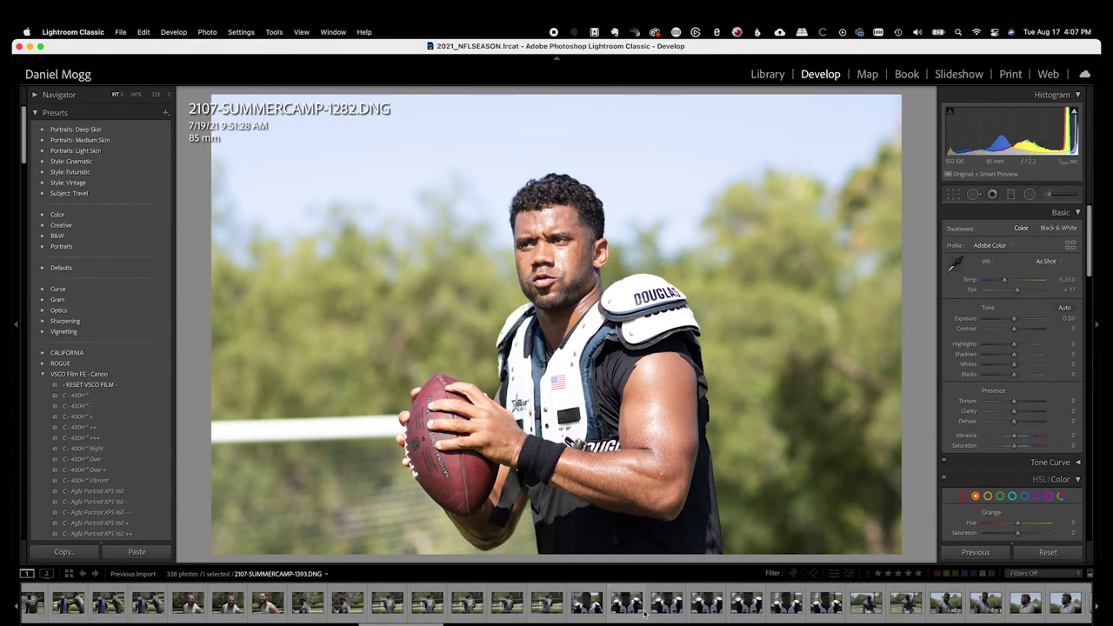
scroll(645, 614, down, 5)
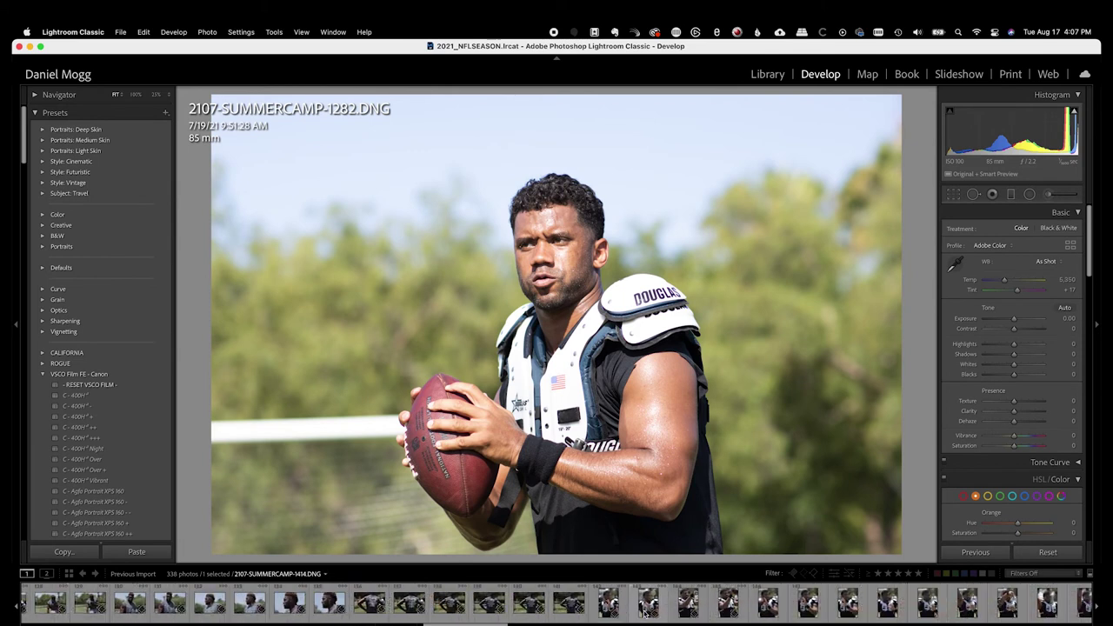
scroll(644, 615, down, 3)
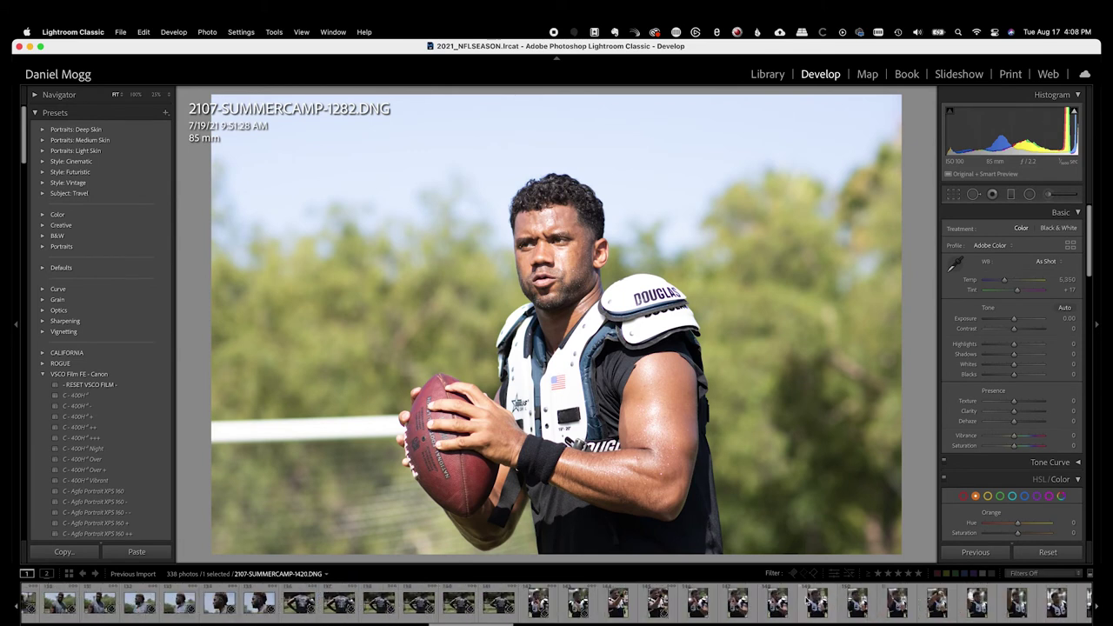
click(699, 595)
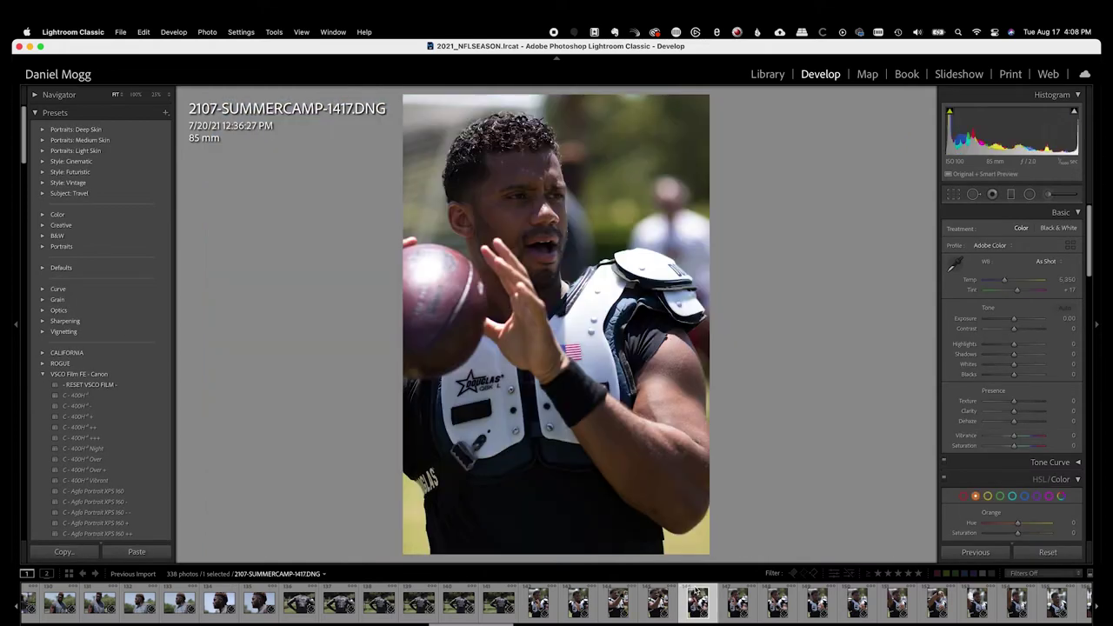
scroll(722, 609, down, 2)
scroll(731, 613, down, 3)
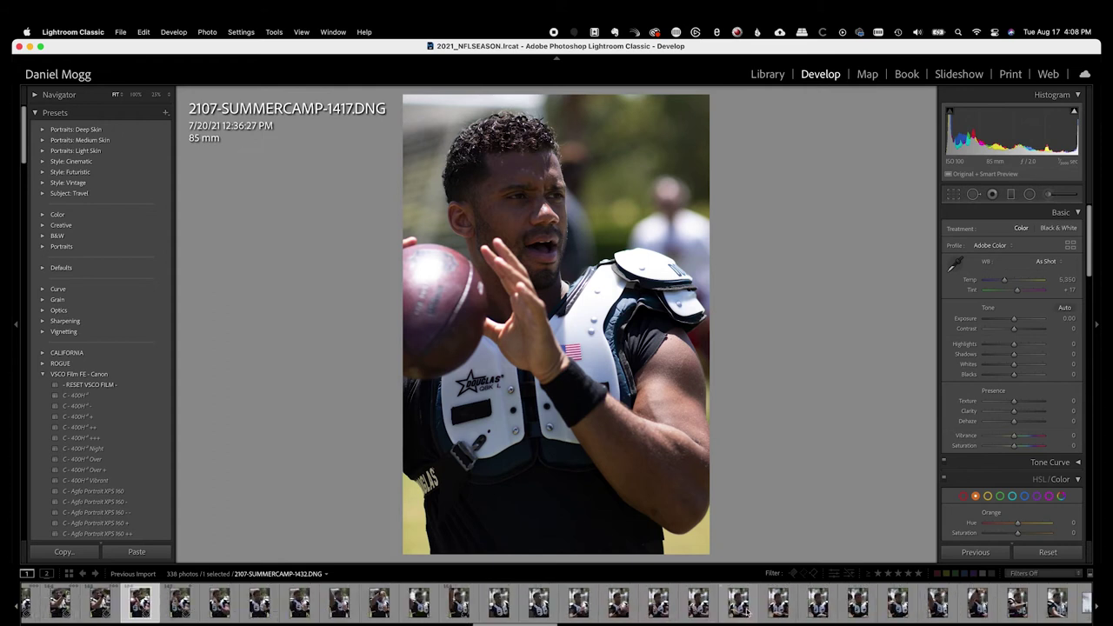
click(658, 596)
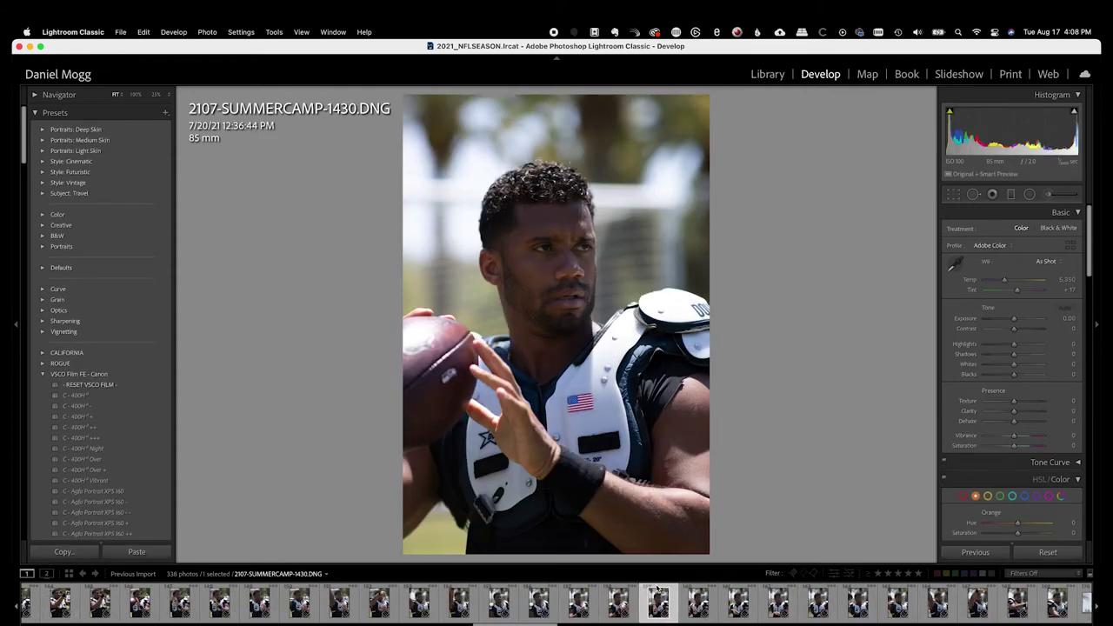
key(p)
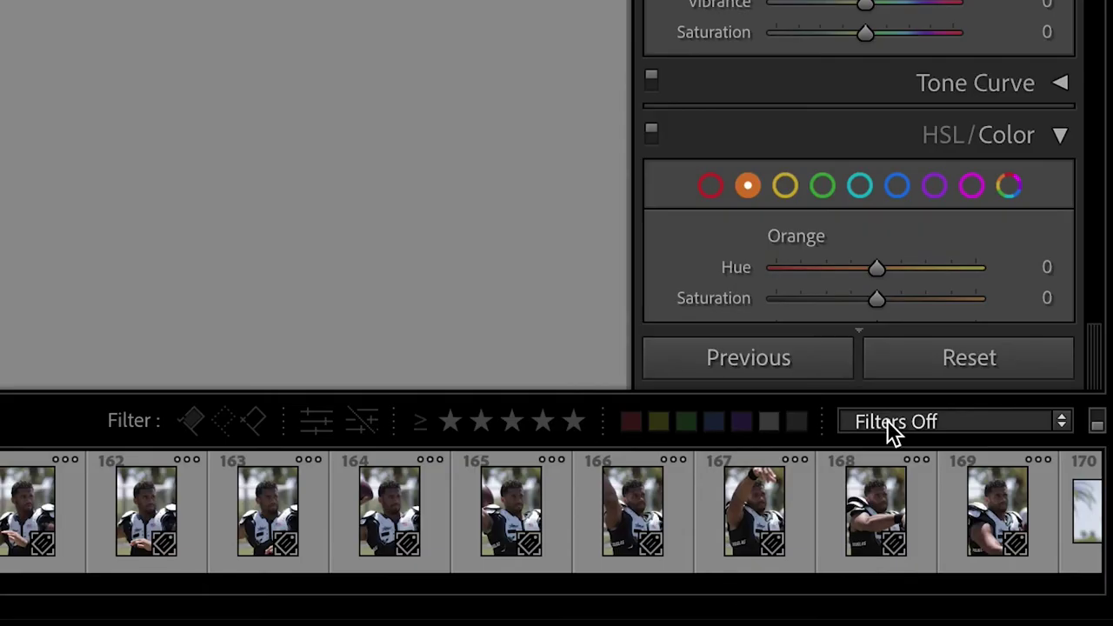
Filter the filmstrip to Flagged photos only and select all of them.
click(893, 426)
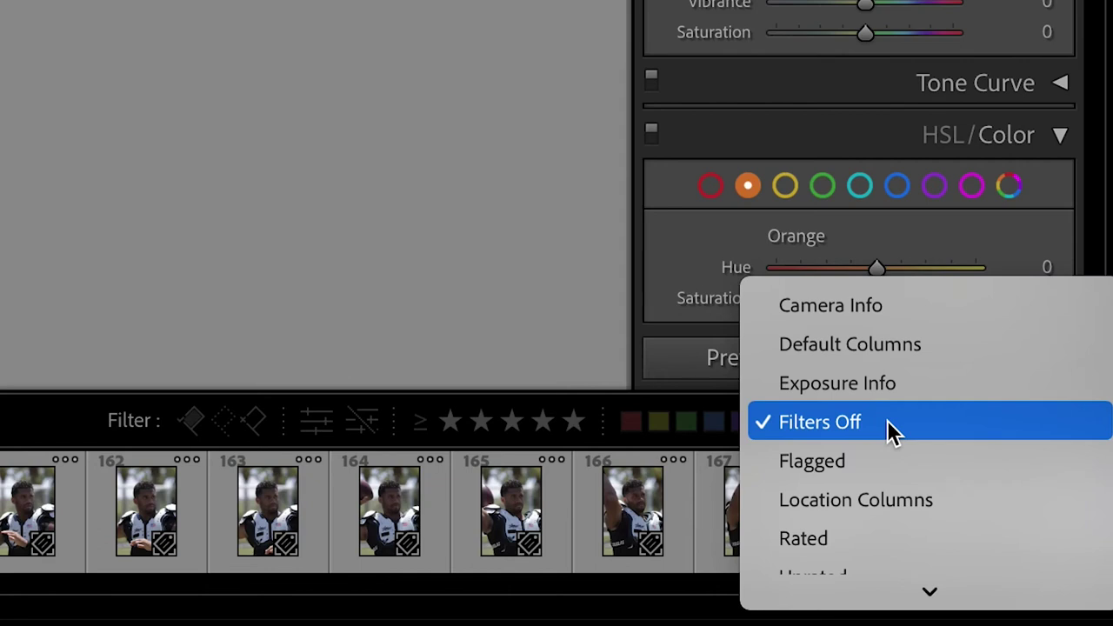
click(885, 462)
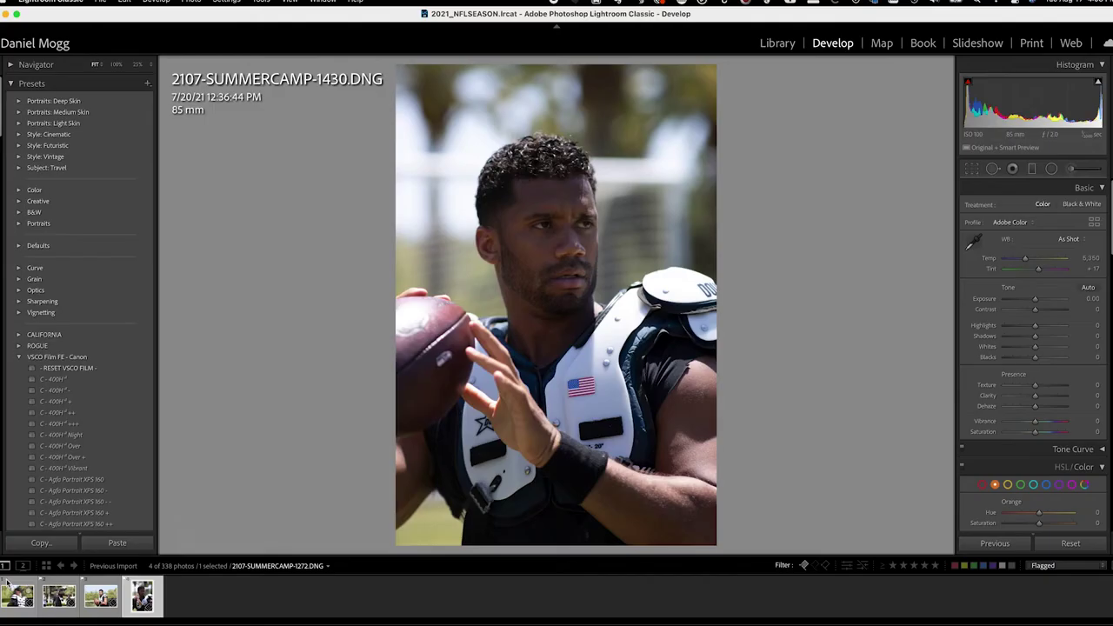
key(super+a)
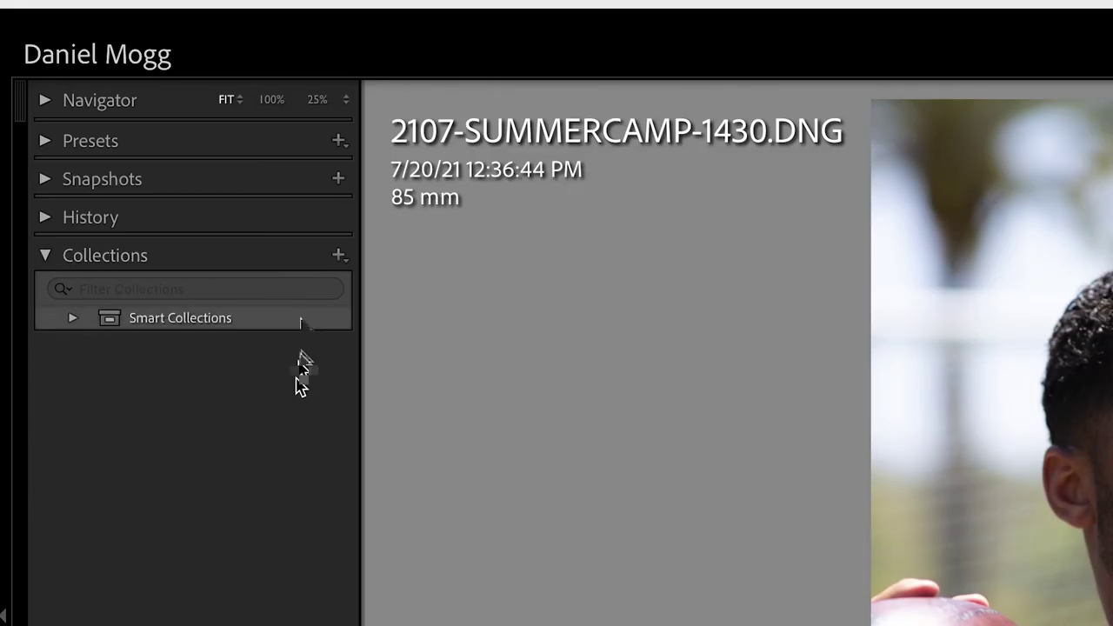
Create a collection named SUMMER CAMP that includes the selected photos.
click(338, 255)
click(365, 281)
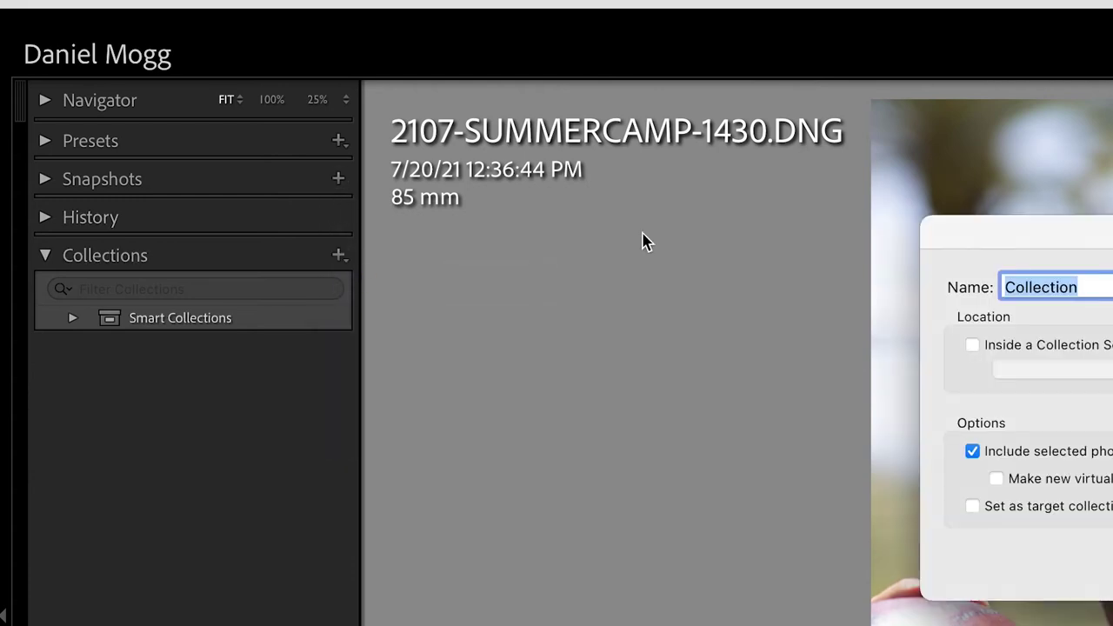
text(SUMMER CAMP)
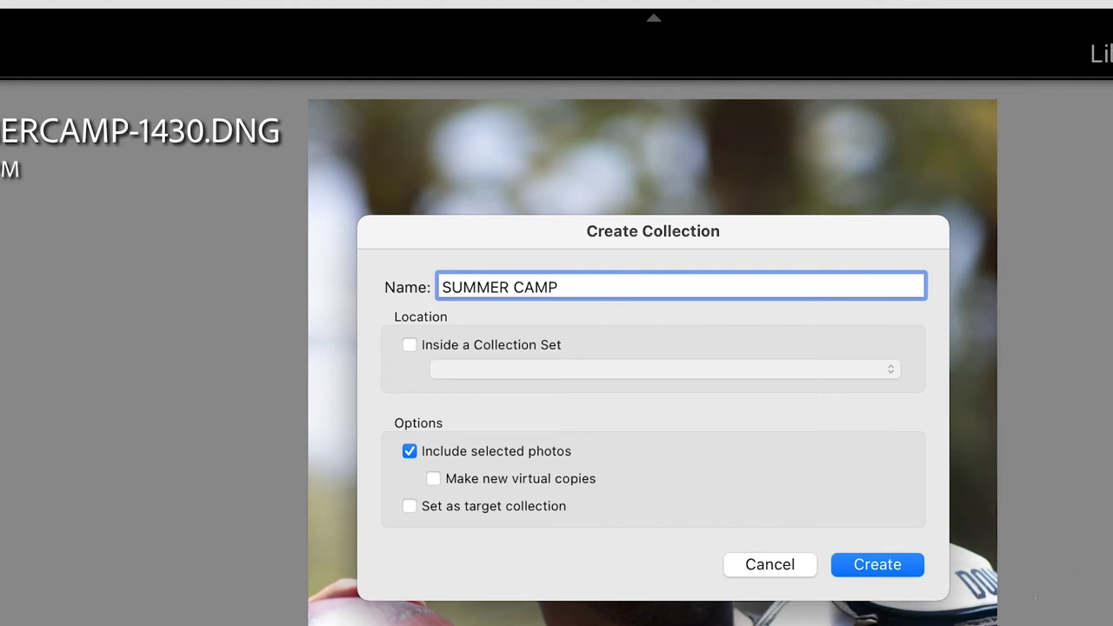
click(904, 569)
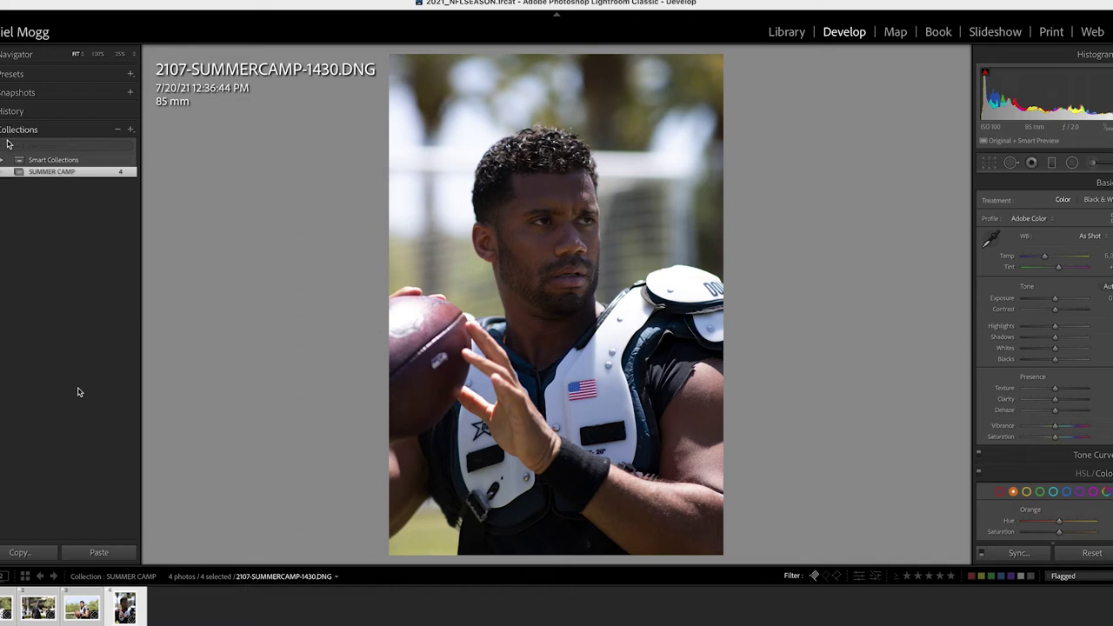
Select only 2107-SUMMERCAMP-1430.DNG, collapse the VSCO Film FE - Canon and Sony preset groups, and bring the full User Presets list into view.
click(126, 601)
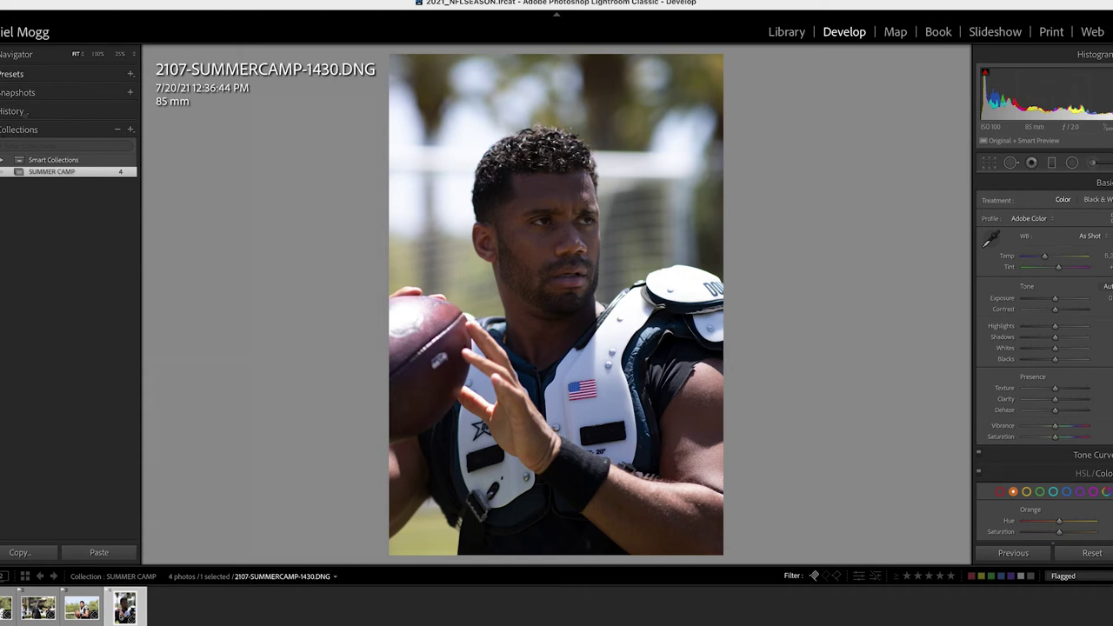
click(13, 74)
click(3, 358)
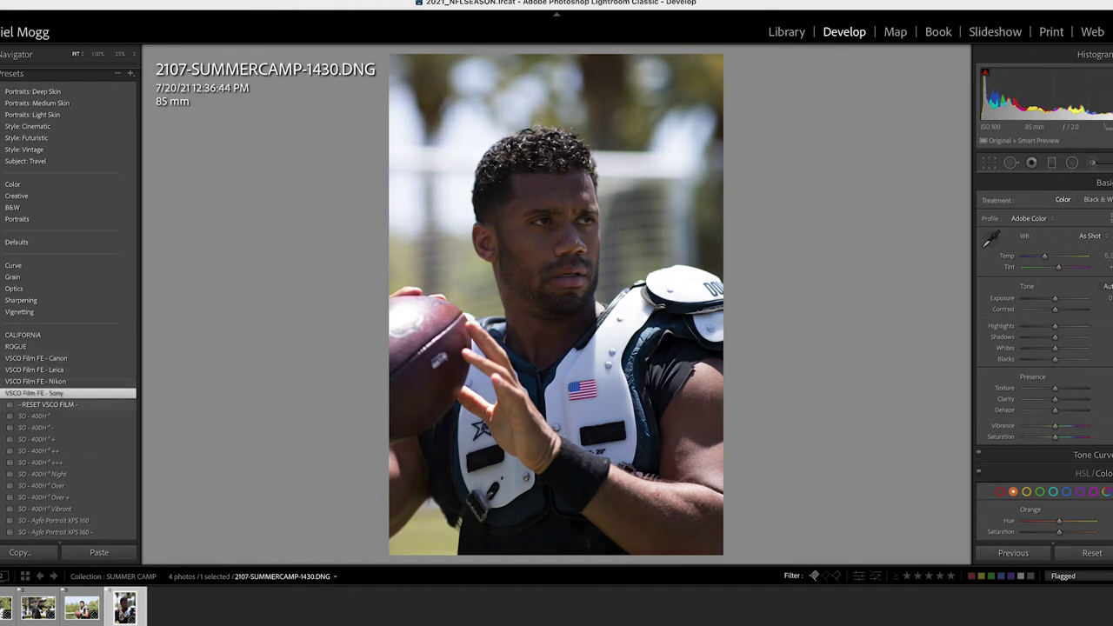
click(3, 393)
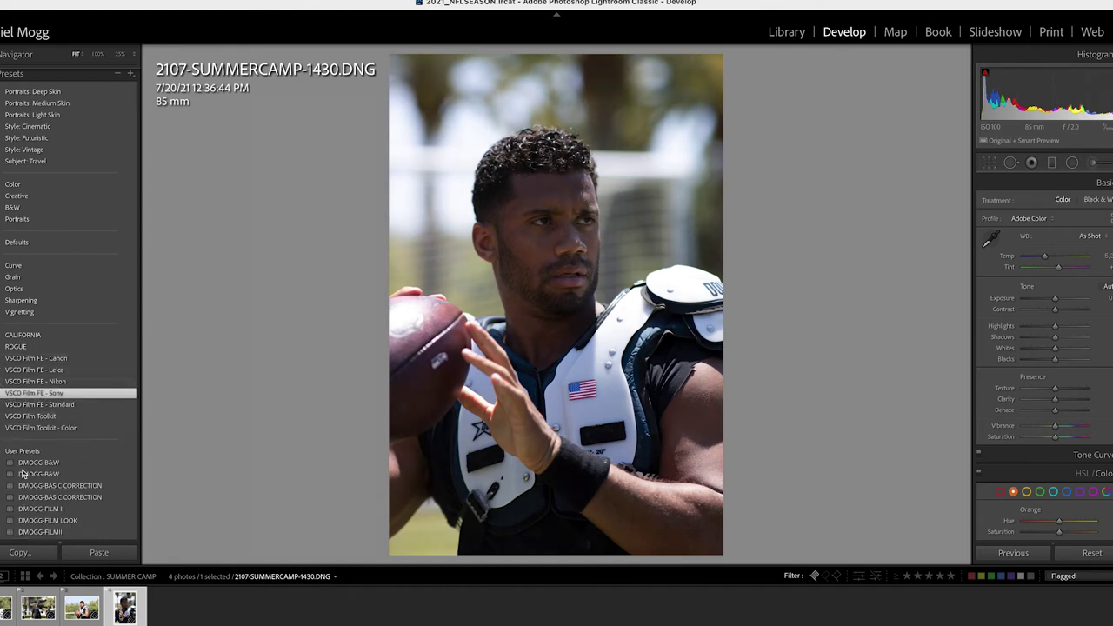
scroll(26, 478, down, 1)
scroll(27, 479, down, 3)
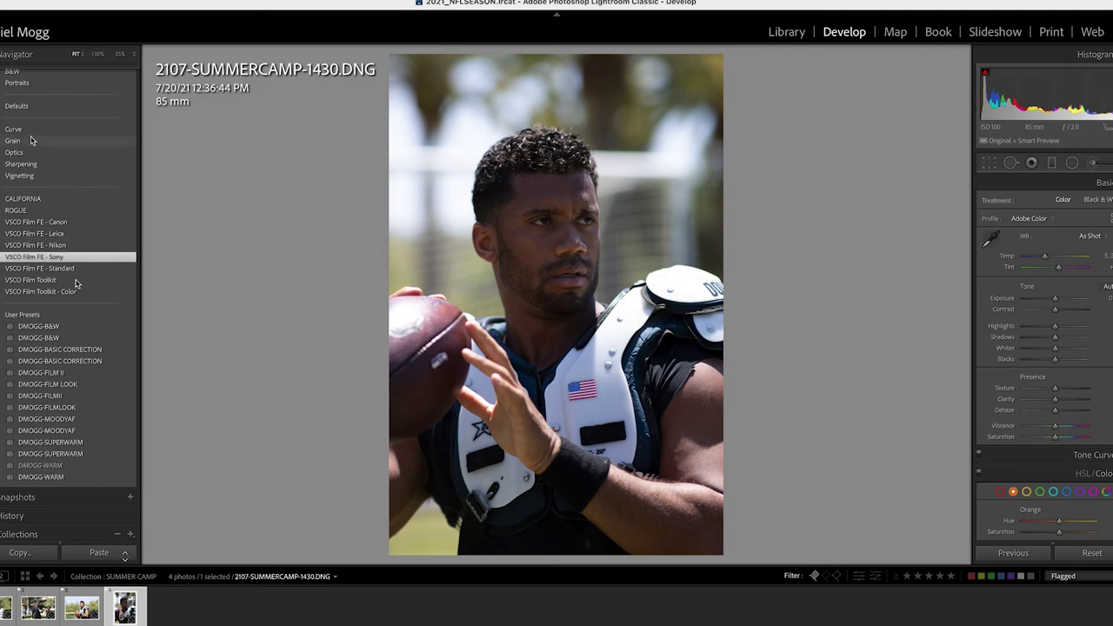
Collapse the presets list.
scroll(3, 122, up, 4)
scroll(3, 122, down, 1)
click(12, 76)
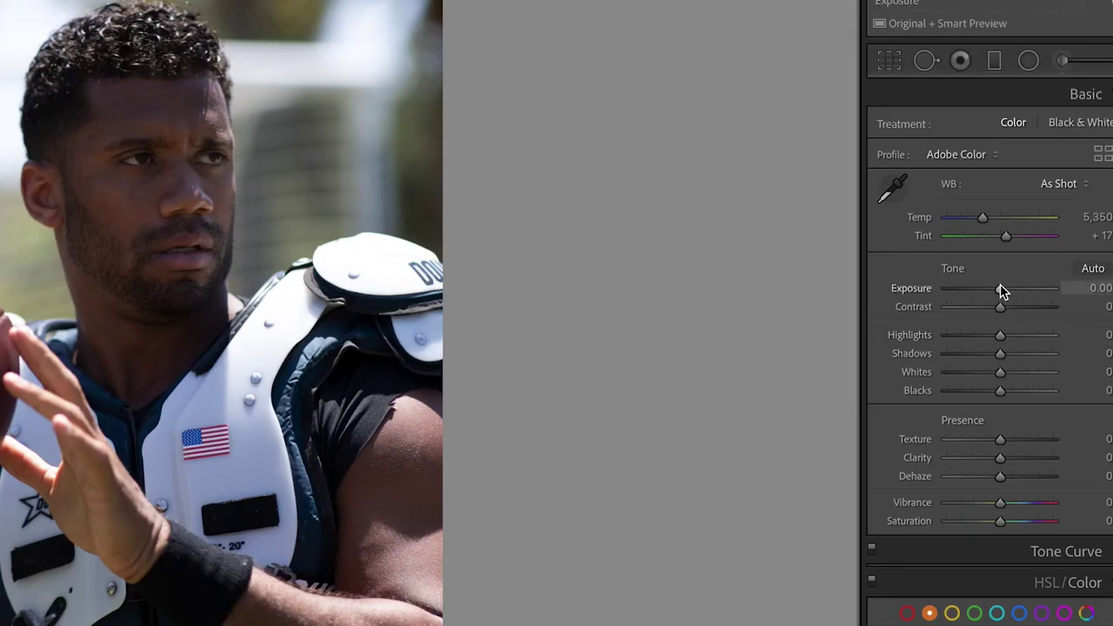
Set the portrait's Exposure to +0.95, Highlights to -100 and Contrast to +47.
drag(1003, 291, 1010, 289)
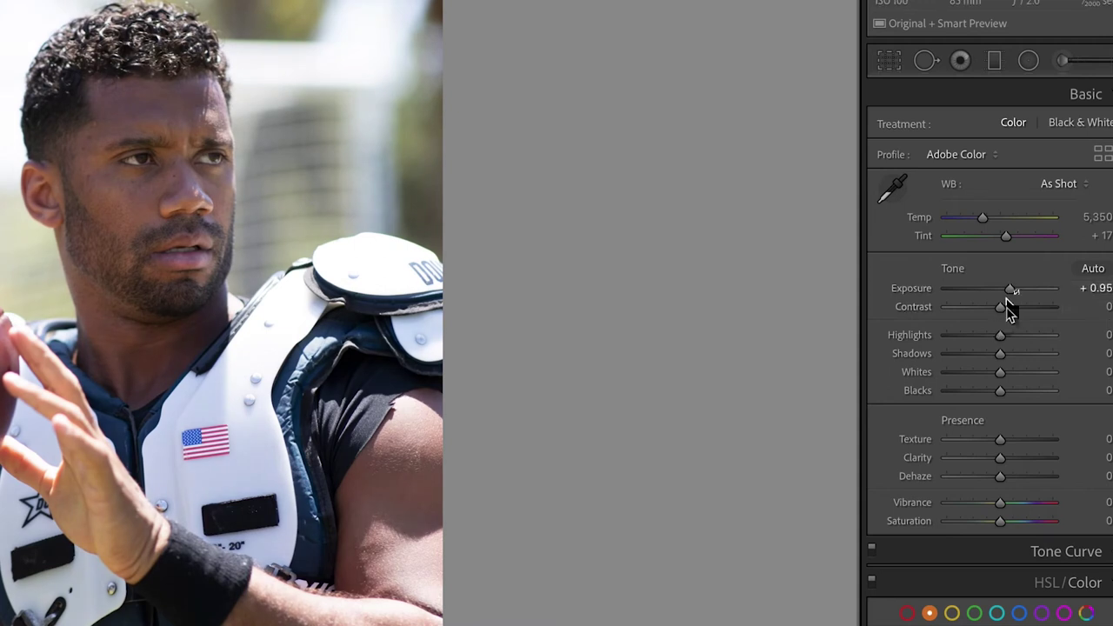
drag(998, 343, 904, 341)
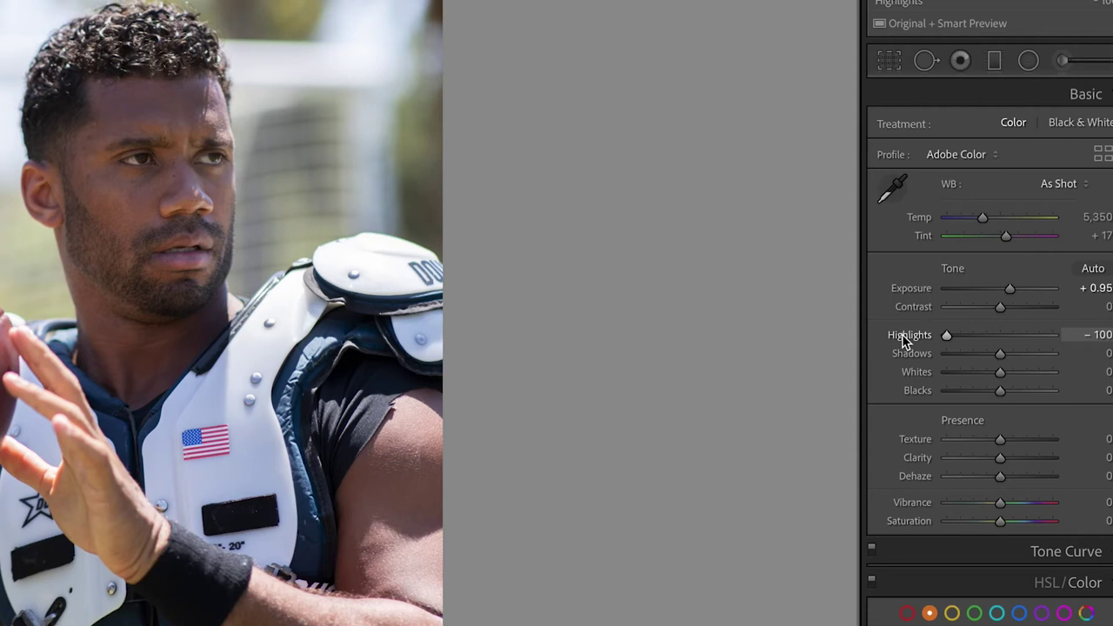
drag(999, 309, 1023, 307)
Set the overall Saturation to -19, Clarity to +26 and Dehaze to +11.
scroll(922, 457, down, 3)
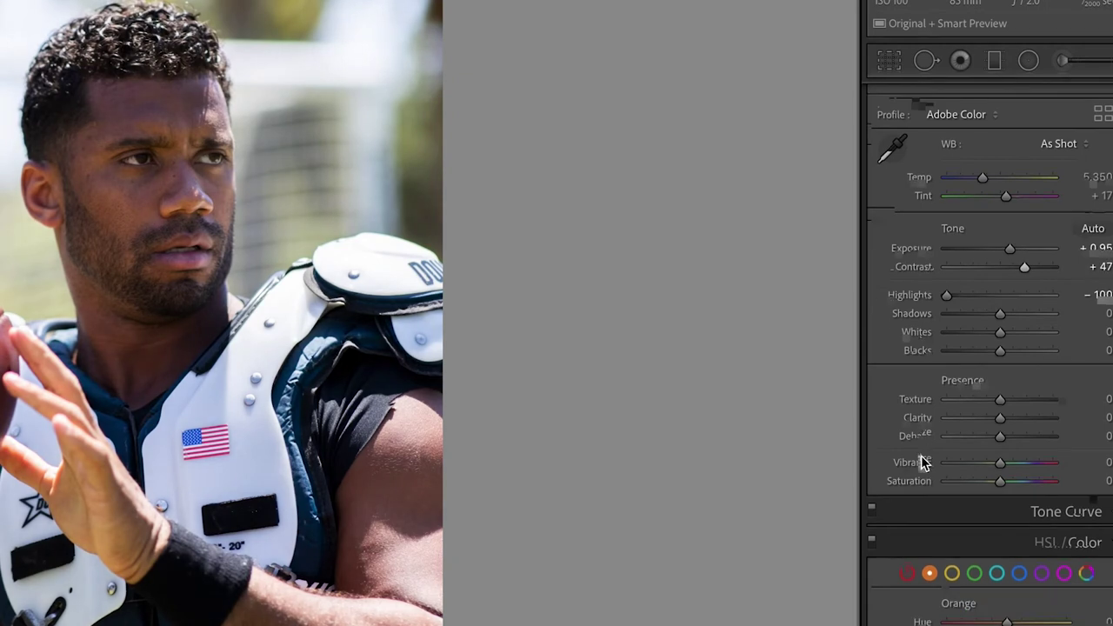
scroll(922, 459, down, 1)
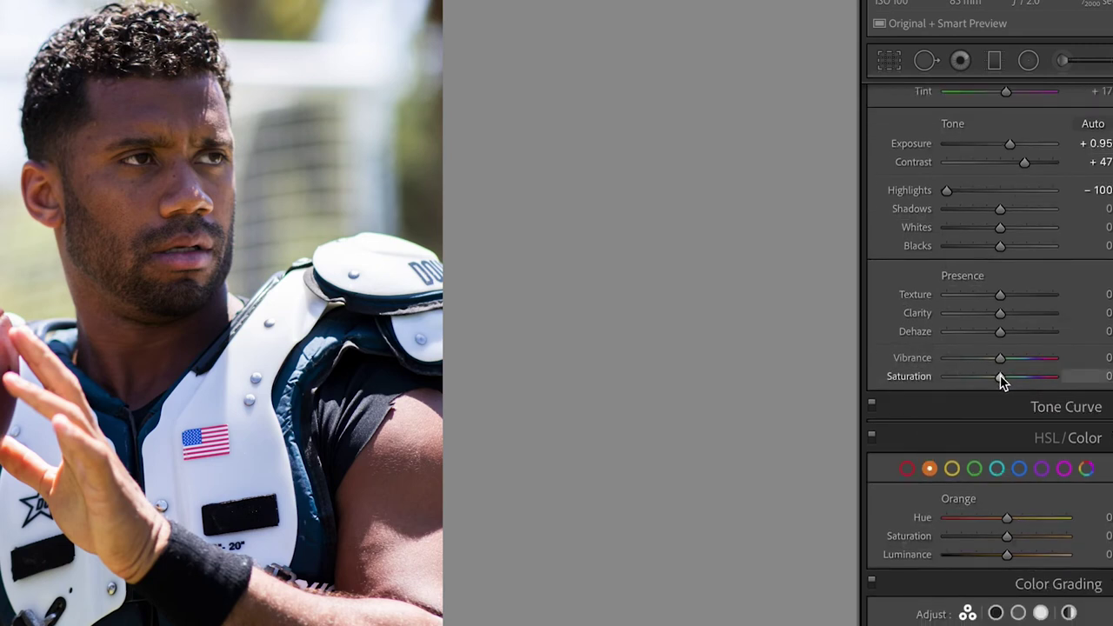
drag(1000, 380, 992, 380)
mouse_move(1002, 315)
mouse_down()
mouse_move(1046, 310)
mouse_move(1017, 312)
mouse_move(1024, 332)
mouse_move(1008, 332)
mouse_up()
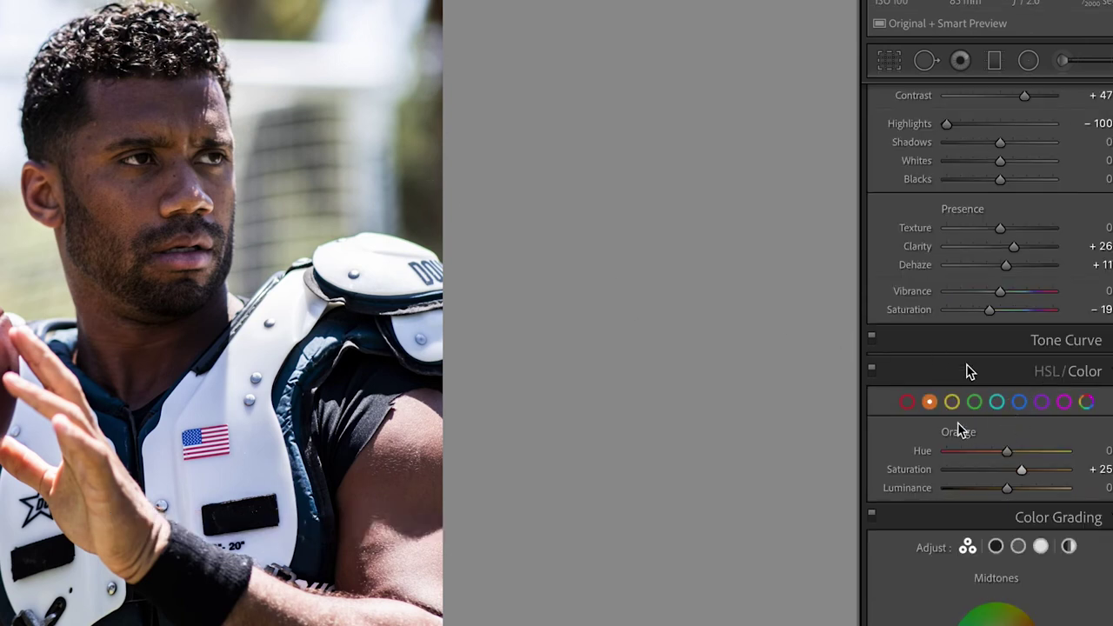
Set the Orange Saturation to +21 and tint the midtones very slightly warm at hue 46, saturation 1.
mouse_move(1022, 471)
mouse_down()
mouse_move(973, 478)
mouse_move(1039, 490)
mouse_move(1019, 490)
mouse_up()
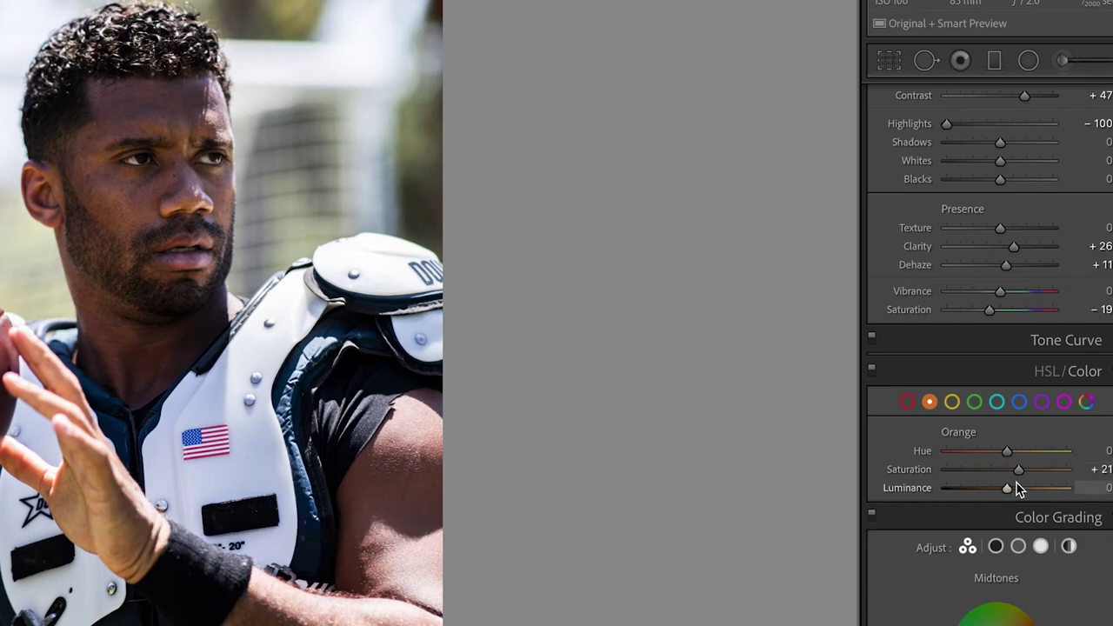
scroll(1017, 489, down, 5)
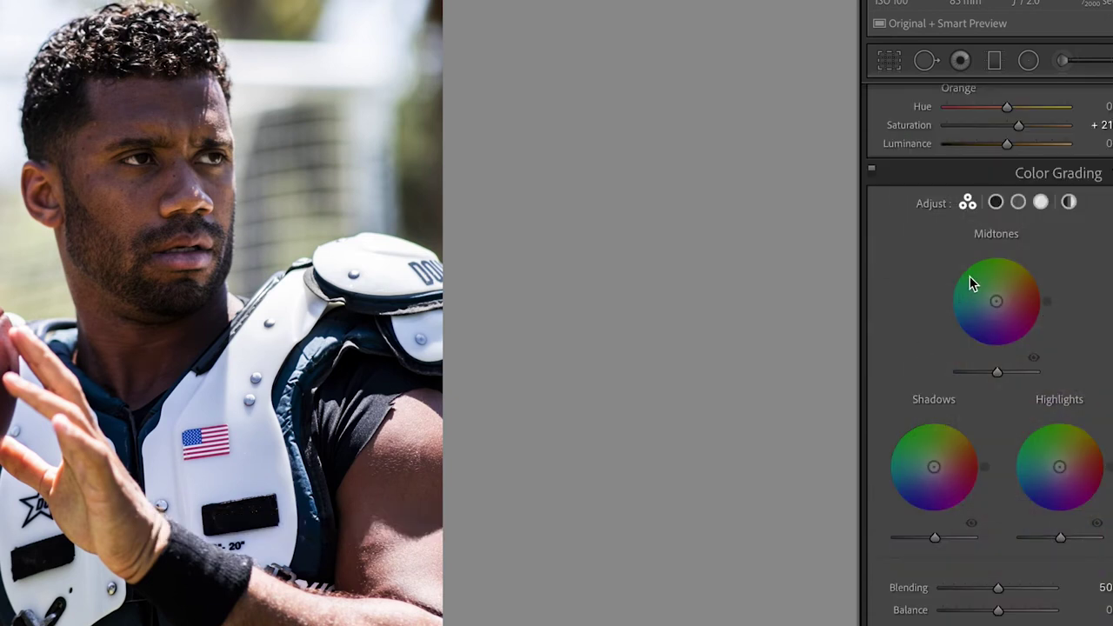
mouse_move(996, 303)
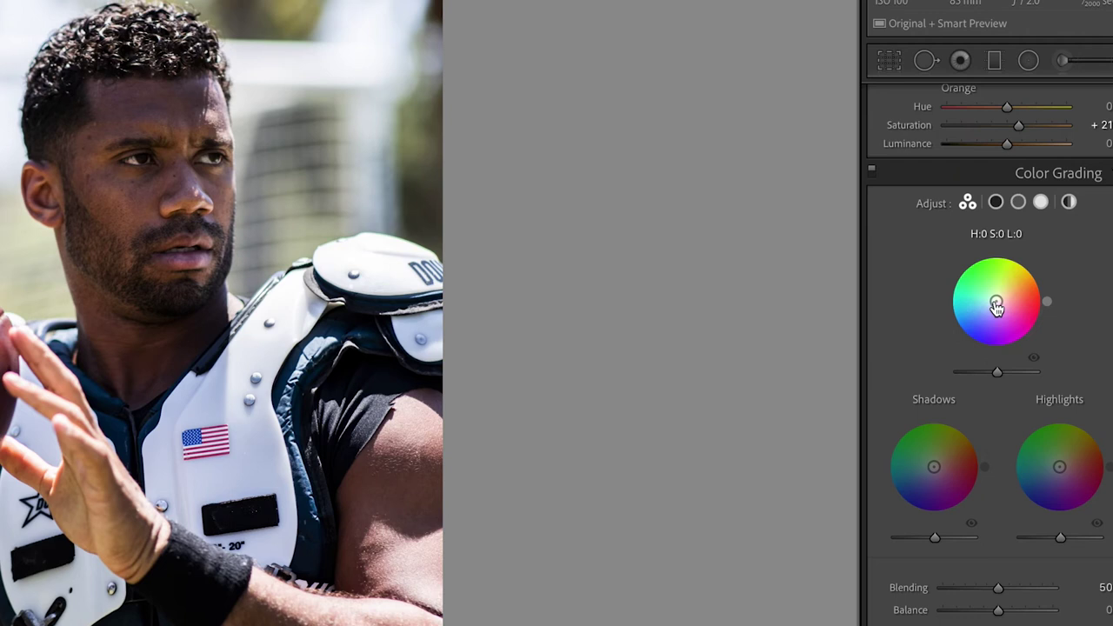
mouse_move(996, 302)
mouse_down()
mouse_move(977, 316)
mouse_move(997, 300)
mouse_up()
Set the Sharpening Amount to 41 and turn on Remove Chromatic Aberration and Enable Profile Corrections for the lens.
scroll(997, 299, down, 5)
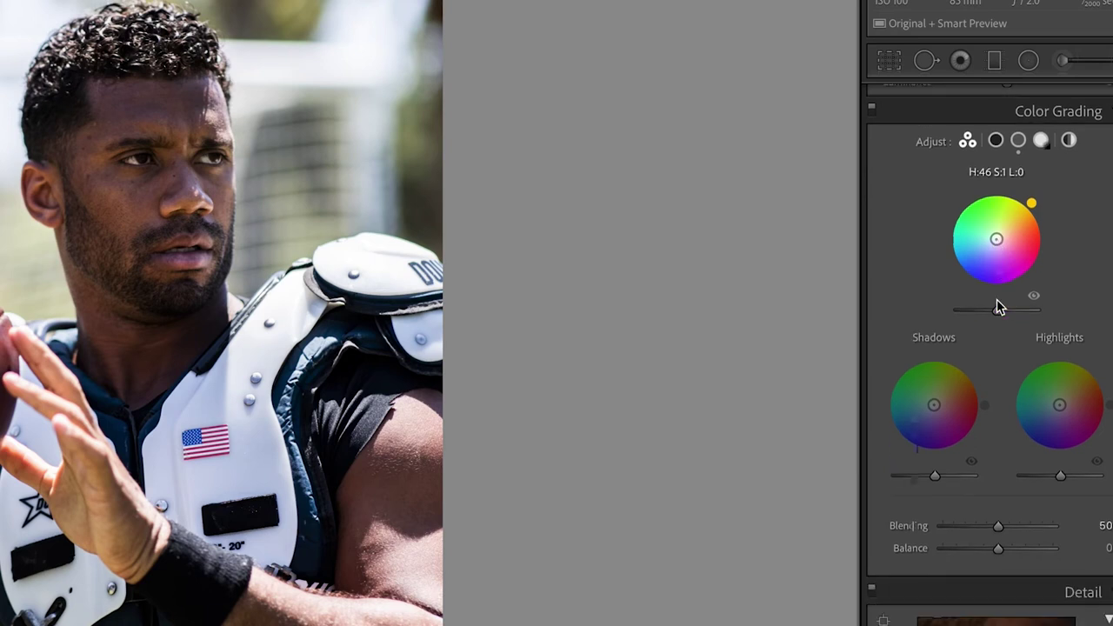
scroll(997, 300, down, 3)
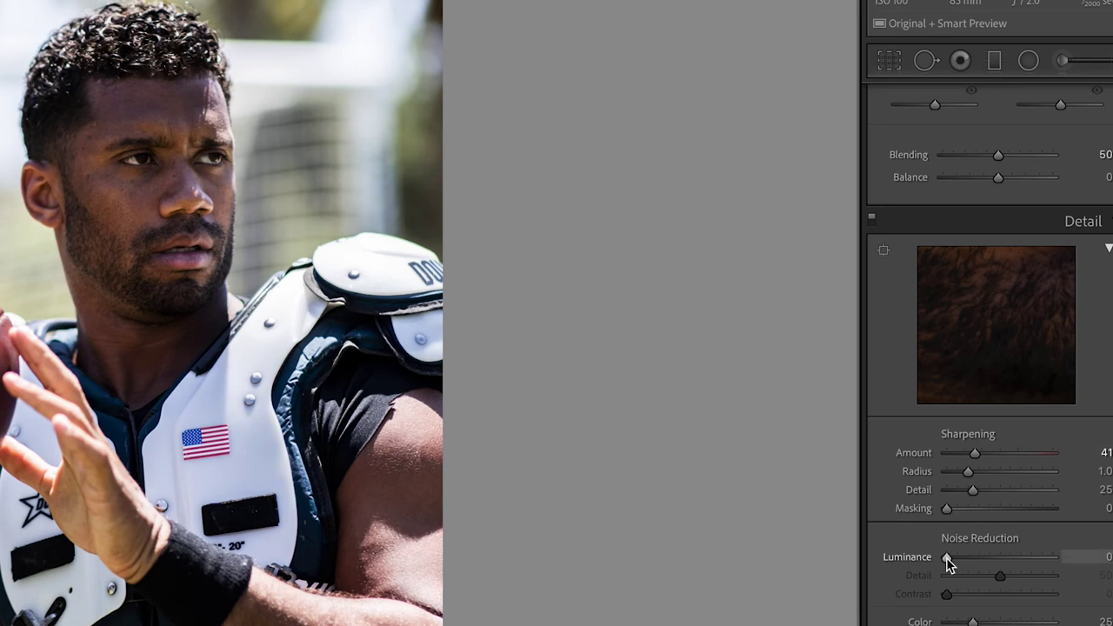
scroll(947, 564, down, 6)
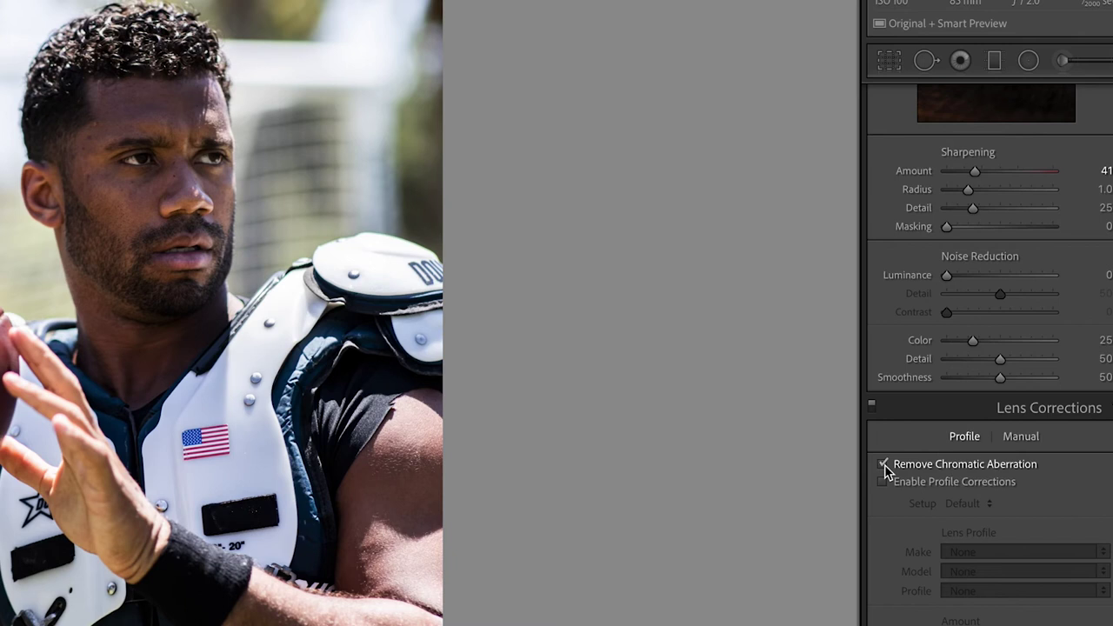
click(883, 484)
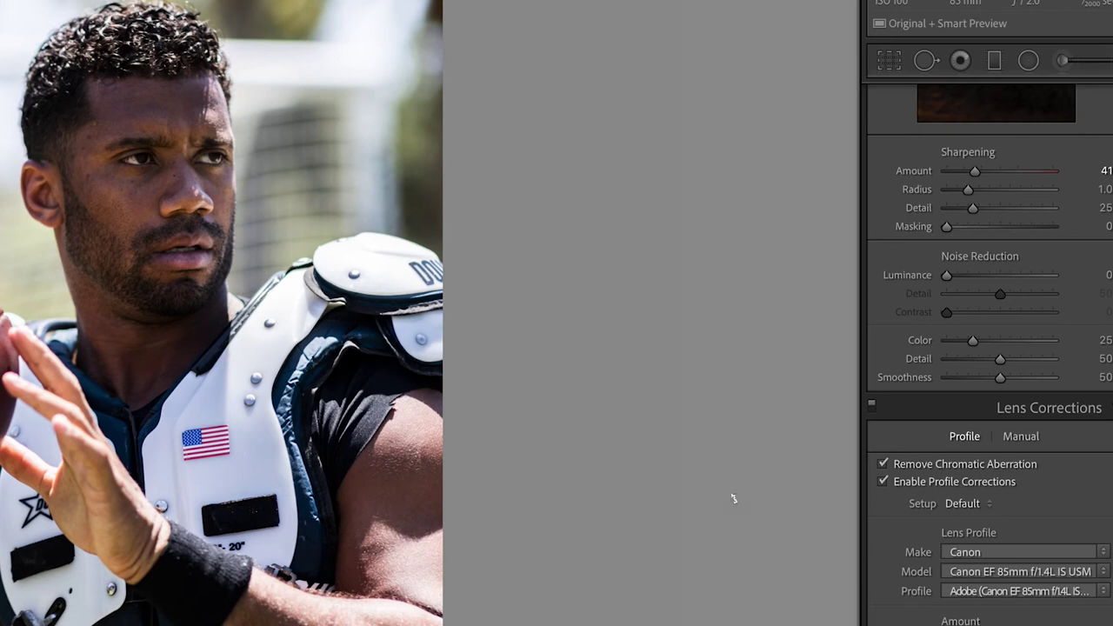
Add a post-crop vignette with Amount -12 and film grain with Amount 19.
scroll(937, 511, down, 10)
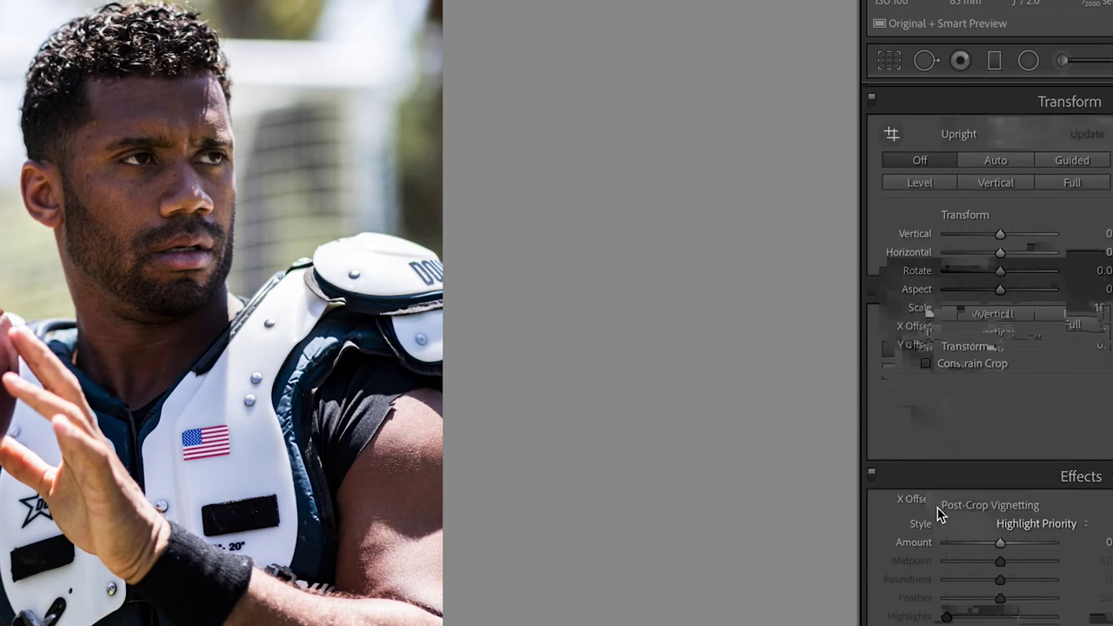
scroll(937, 513, down, 2)
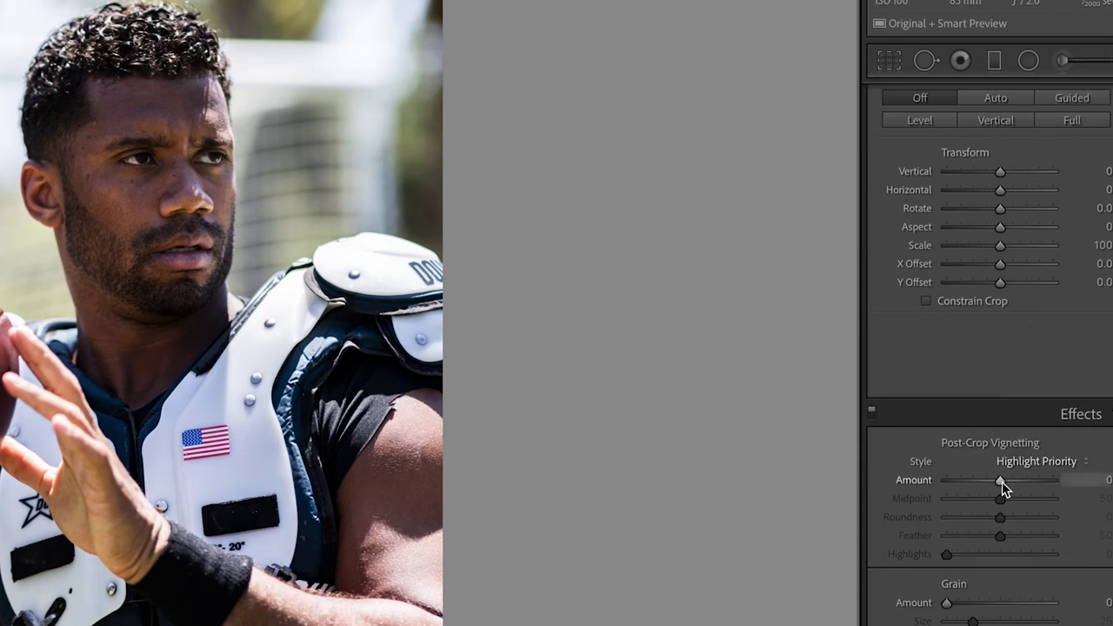
drag(1002, 481, 996, 484)
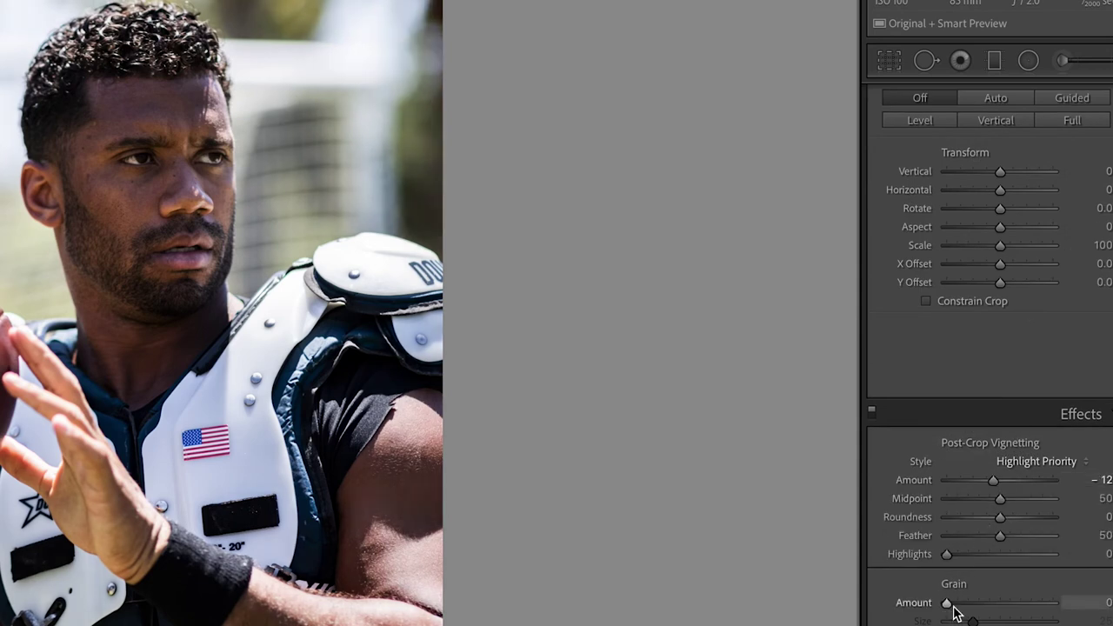
drag(949, 604, 967, 602)
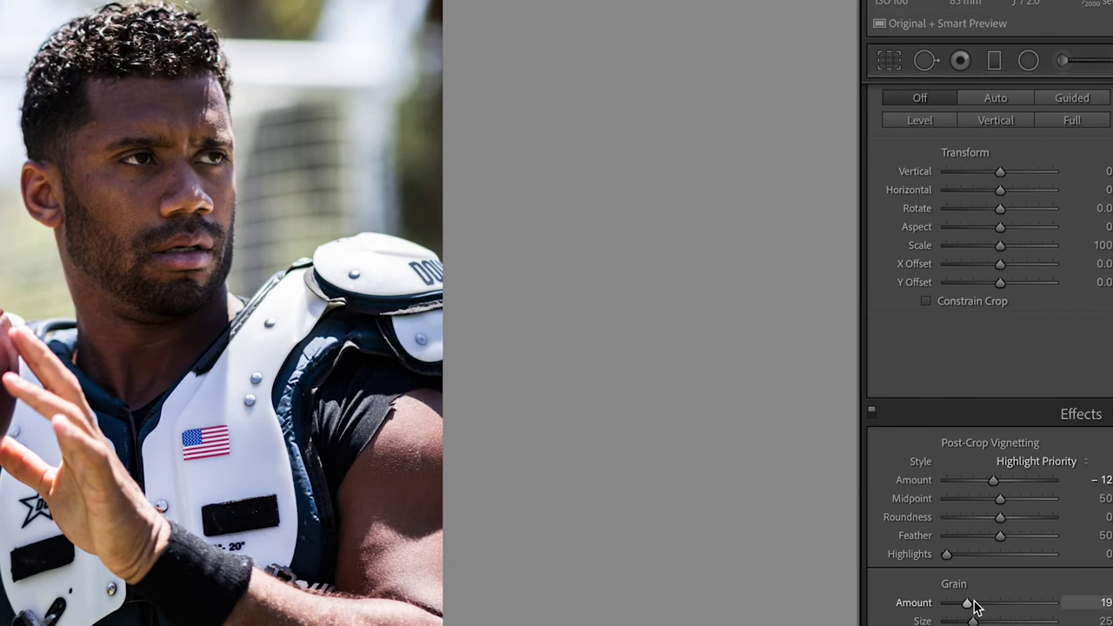
Crop the portrait to the 4 x 5 / 8 x 10 aspect ratio, repositioning it to trim mostly above the head.
scroll(969, 470, up, 5)
scroll(969, 469, up, 10)
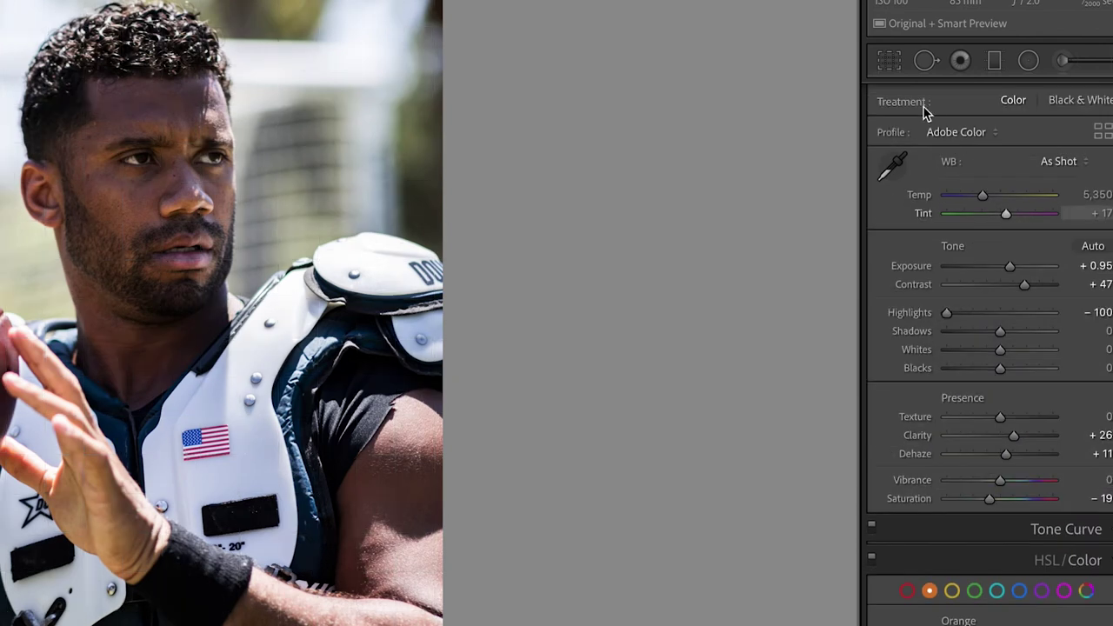
click(891, 60)
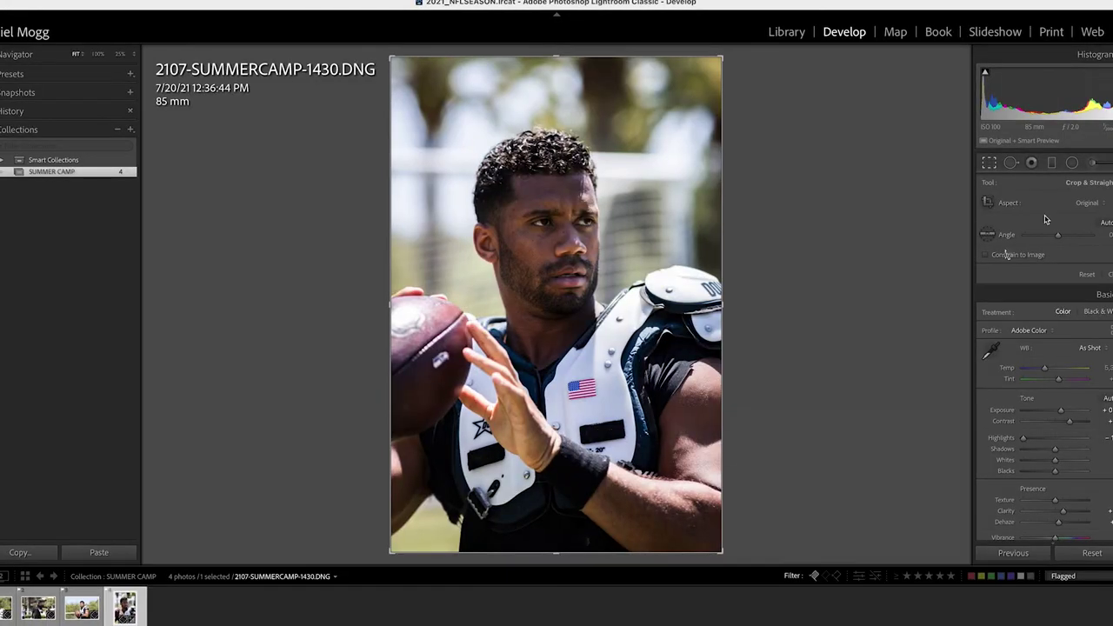
click(1048, 130)
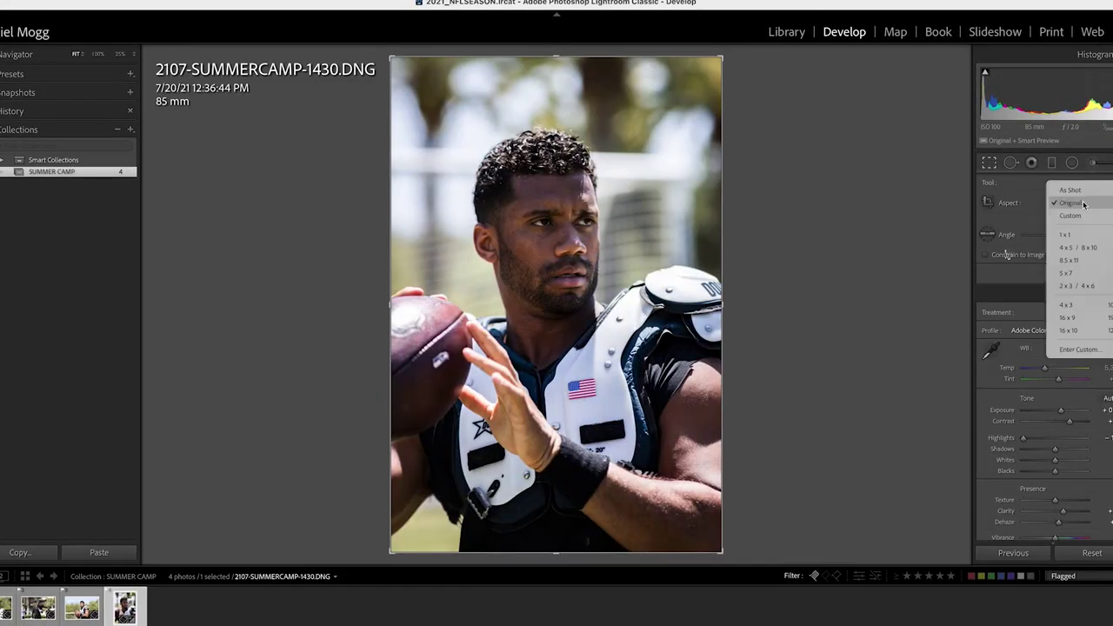
click(1078, 247)
drag(603, 301, 603, 261)
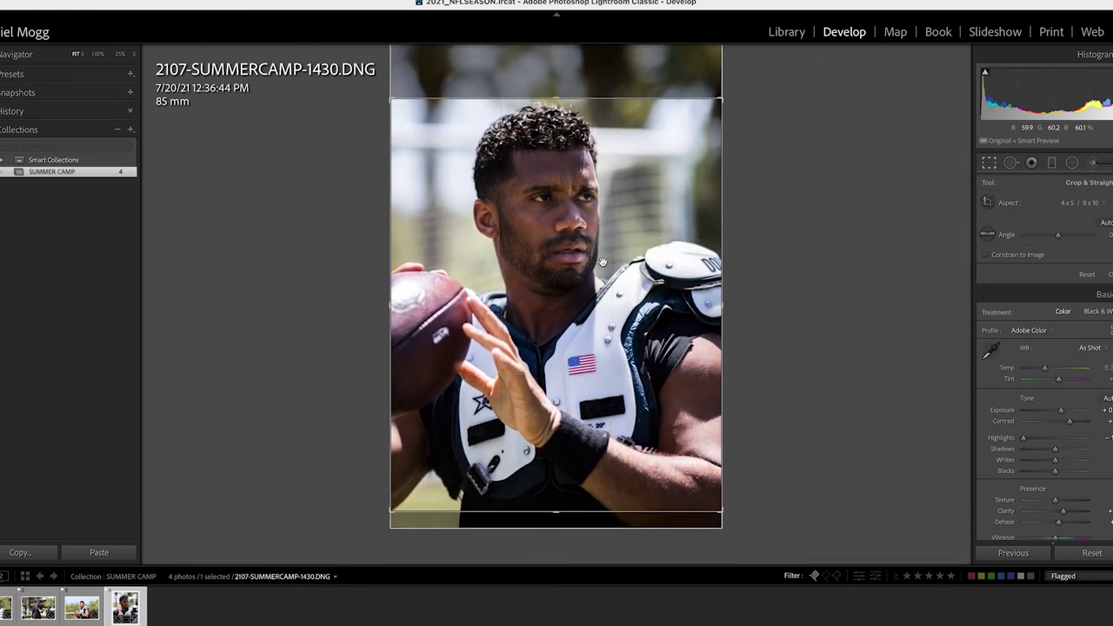
key(Return)
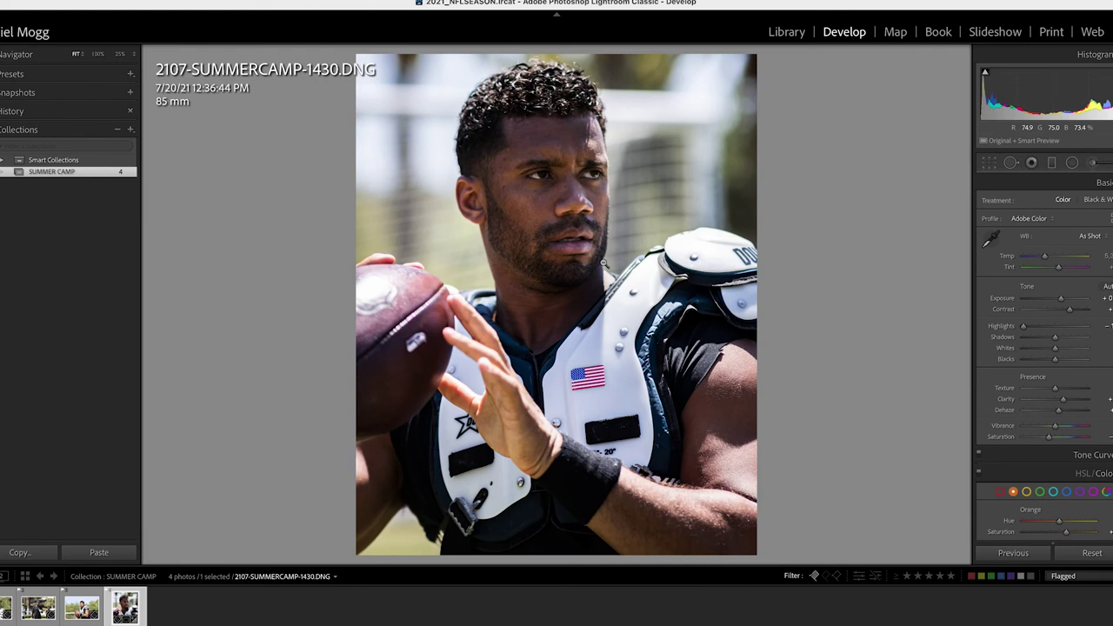
Compare the before and after versions side by side and raise Texture slightly.
key(y)
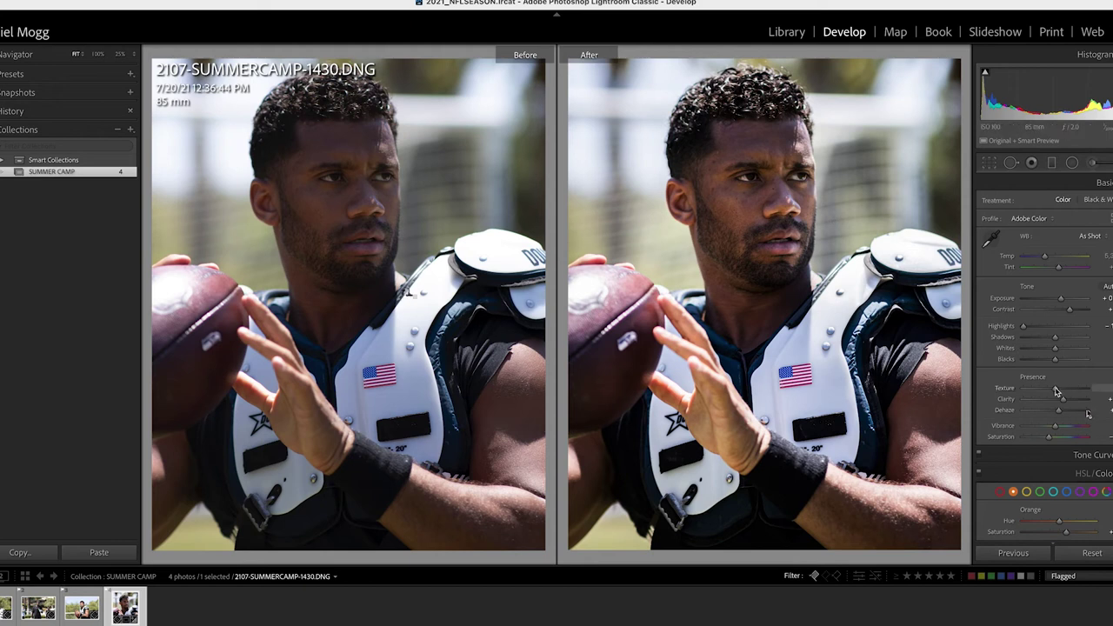
drag(1070, 391, 1062, 392)
Paint over the player's face with an Exposure brush at amount 0.44 and size 18.7, and lower the amount slightly.
click(1094, 163)
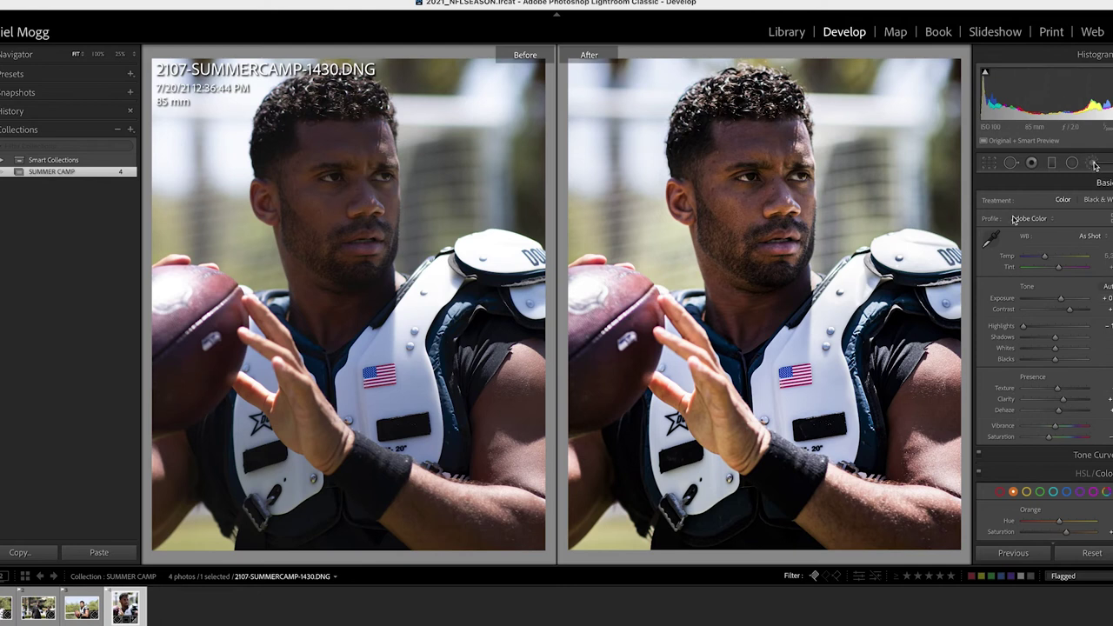
drag(1048, 218, 1056, 218)
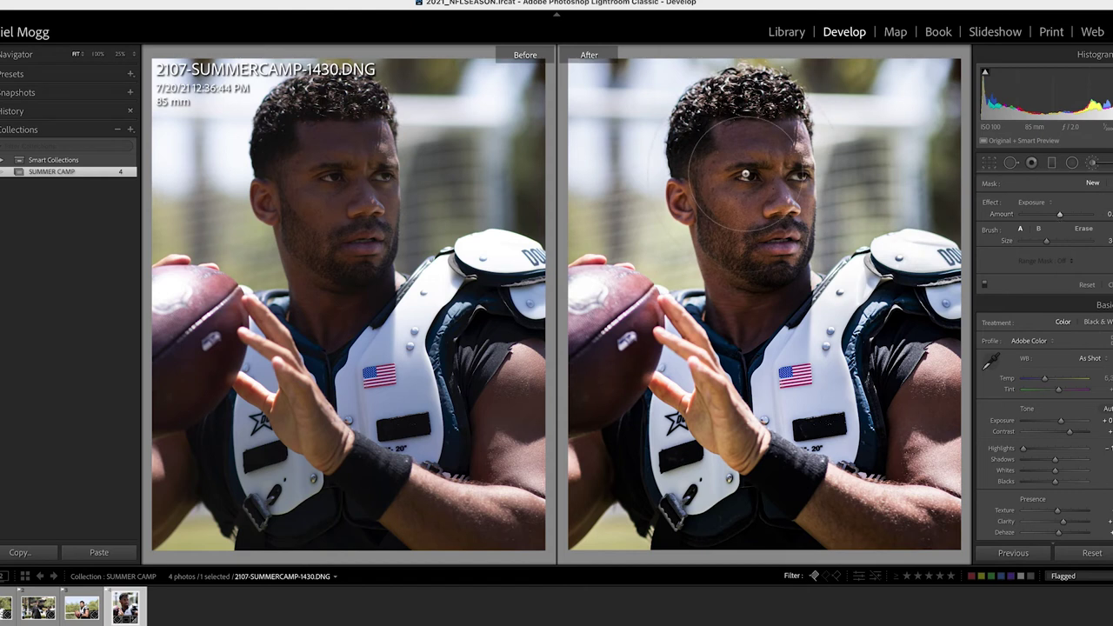
drag(1047, 242, 1035, 243)
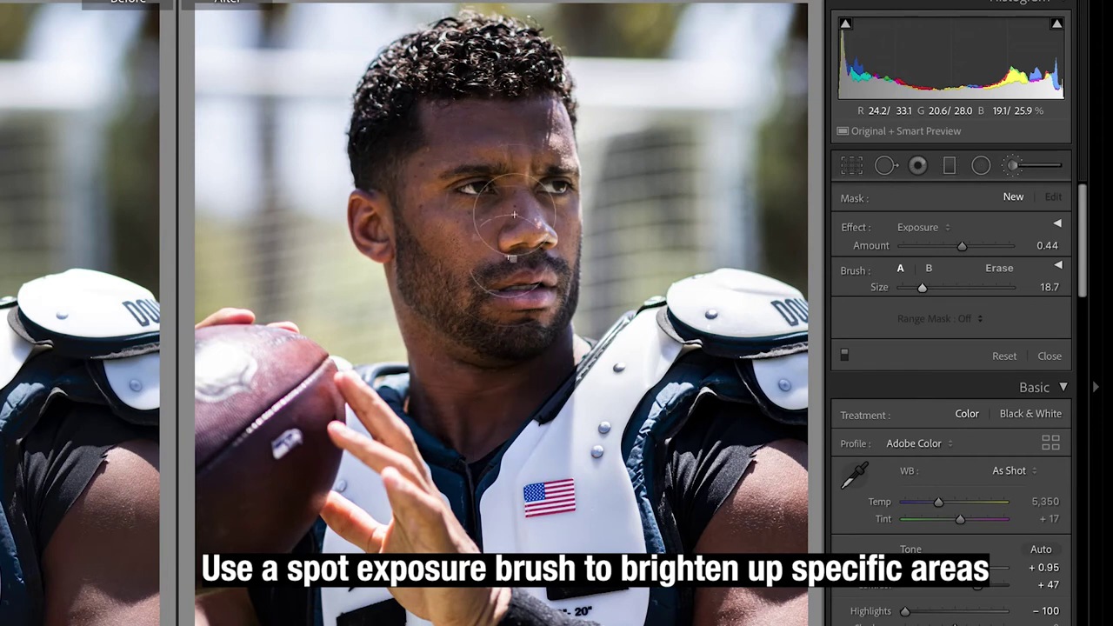
drag(497, 190, 592, 192)
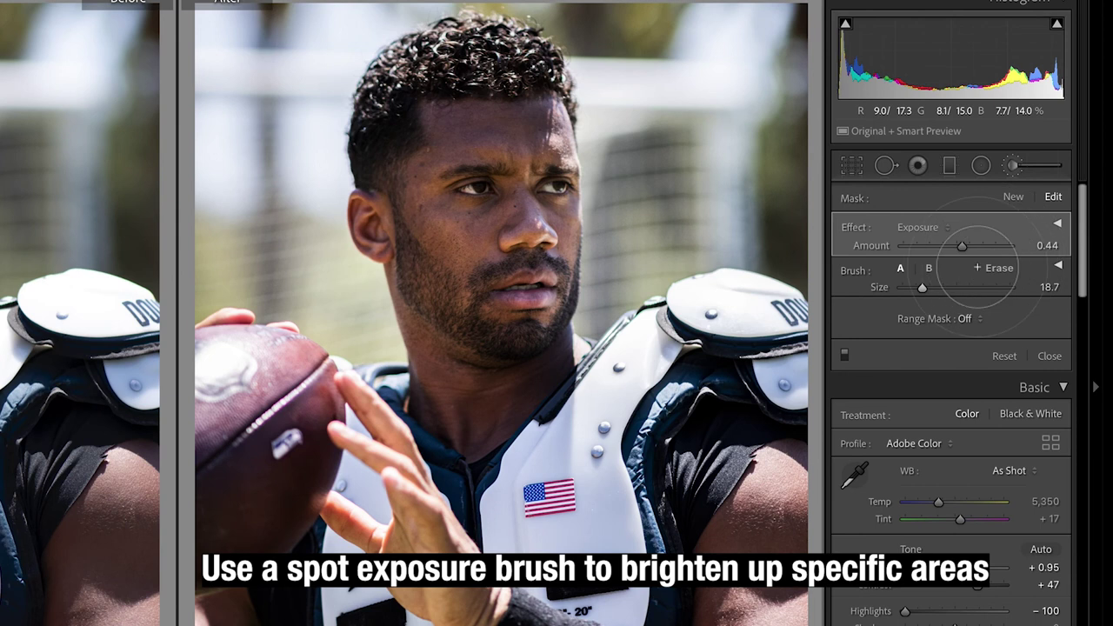
drag(963, 247, 956, 246)
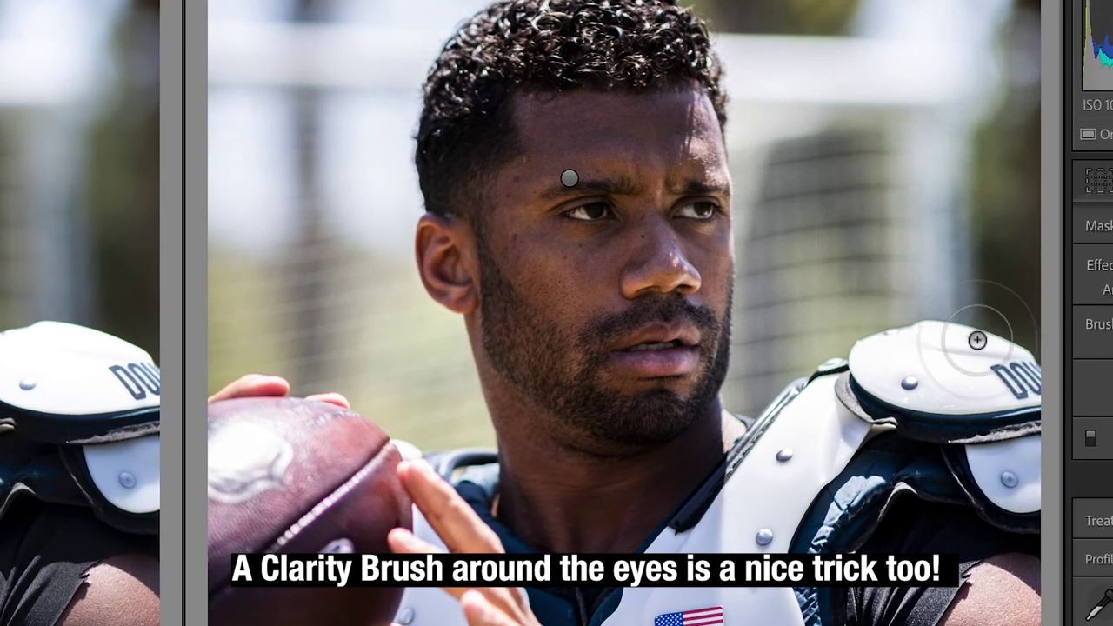
Paint a separate Clarity brush adjustment around both eyes and close the adjustment brush.
drag(591, 205, 583, 217)
drag(749, 212, 688, 210)
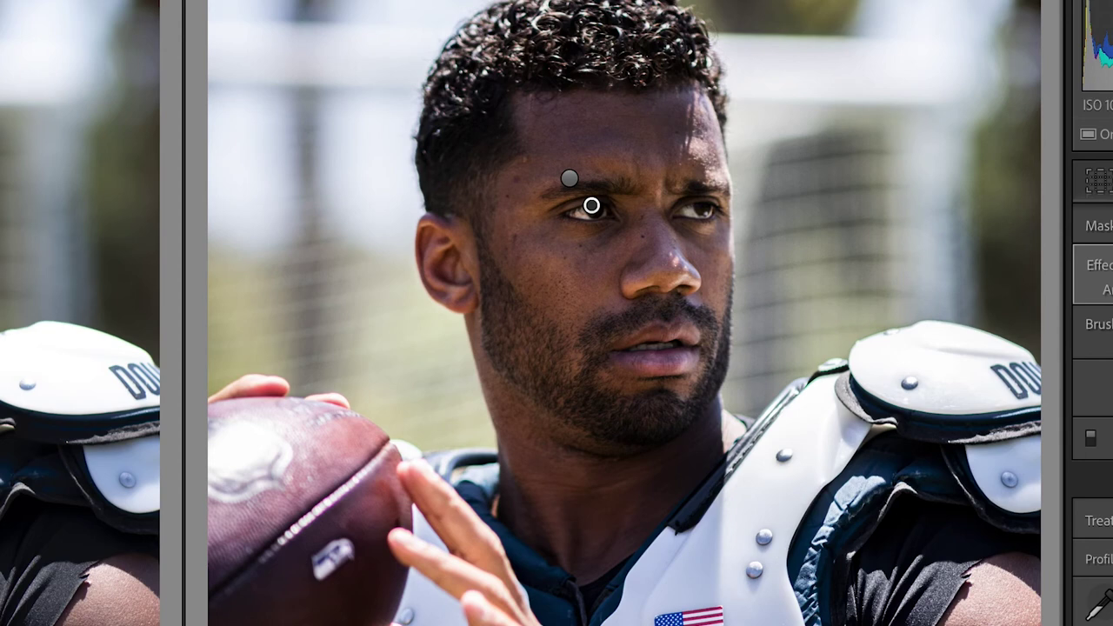
key(k)
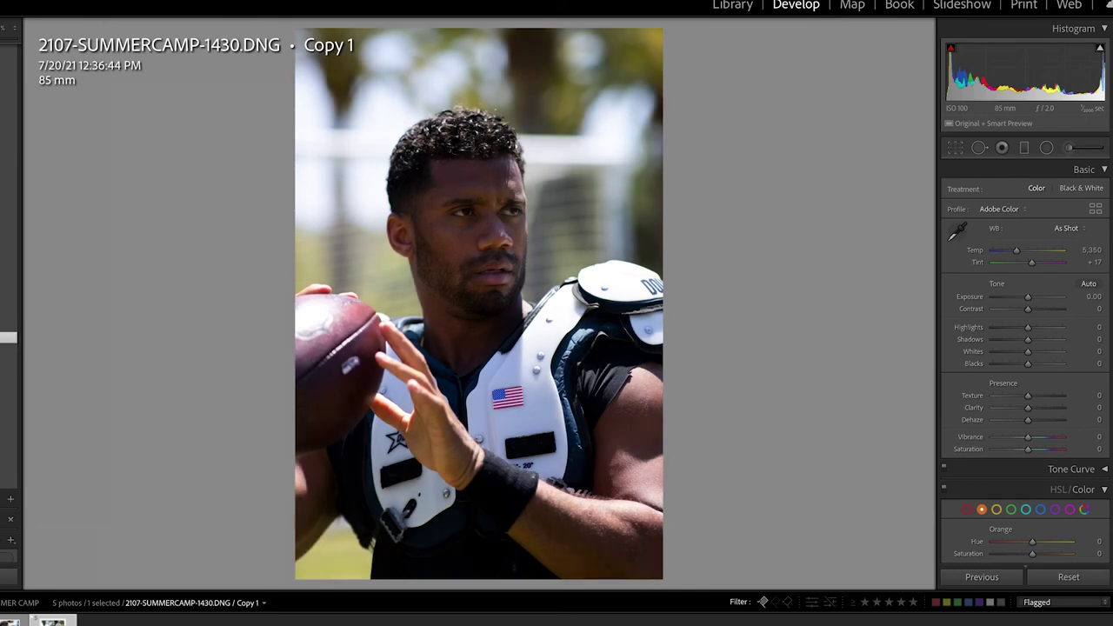
Try the DMOGG-BASIC CORRECTION preset on the virtual copy with Exposure raised to +0.75, and undo the exposure change.
key(ctrl+u)
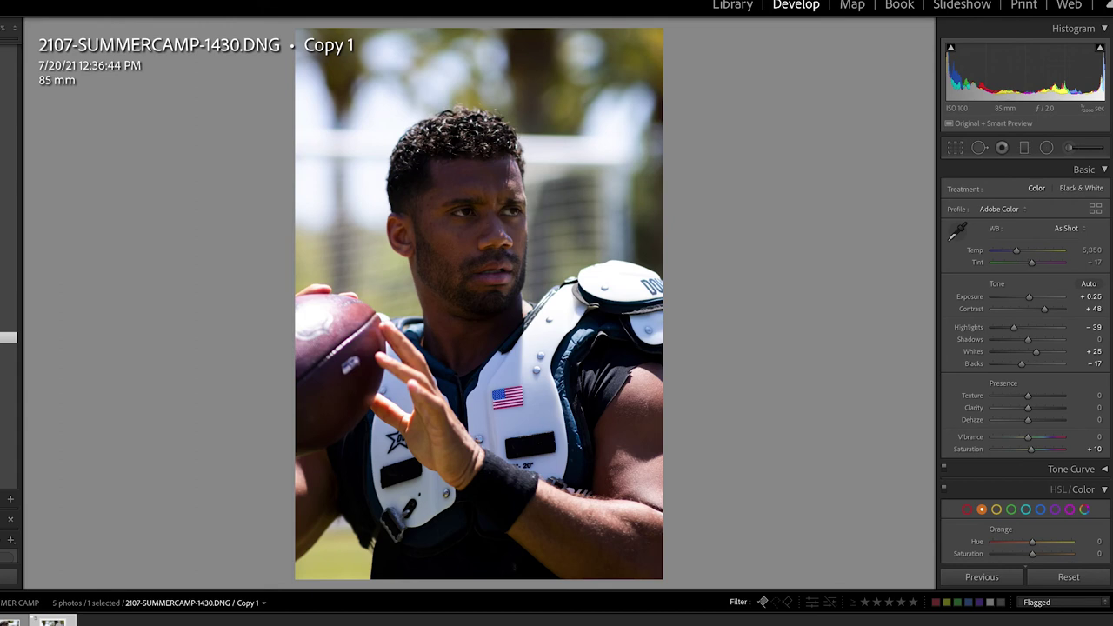
drag(1031, 297, 1035, 297)
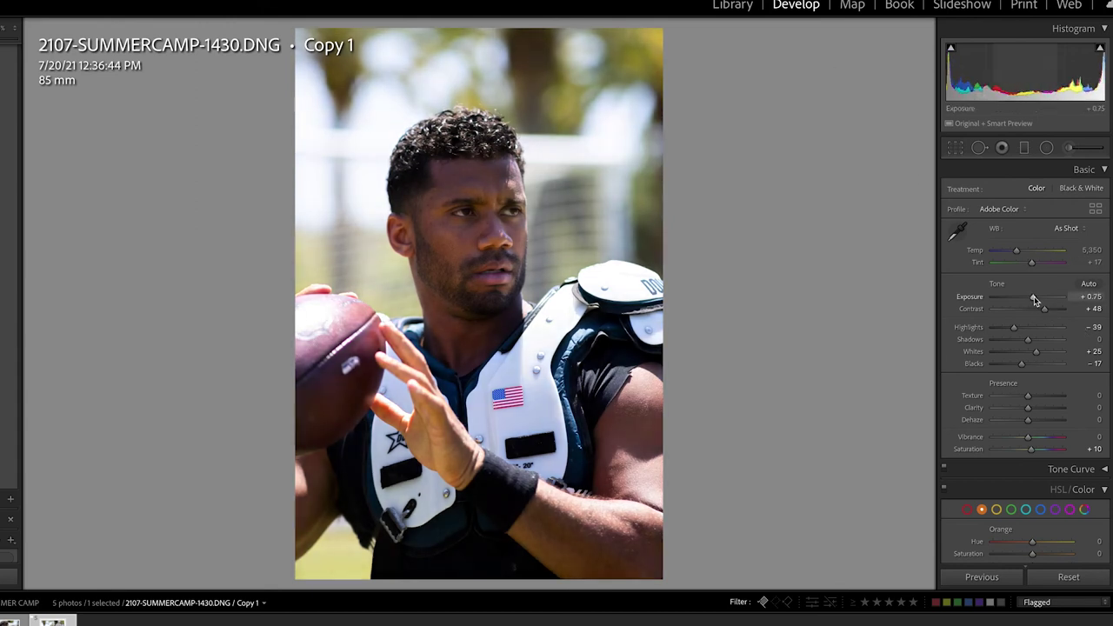
key(ctrl+z)
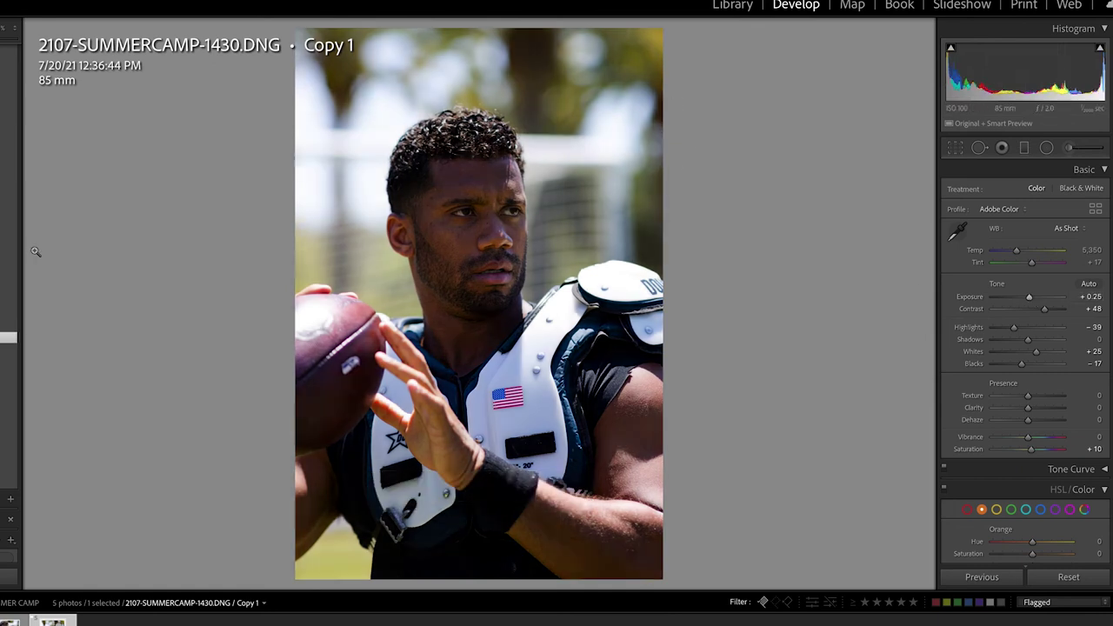
Reset the virtual copy's adjustments and apply the DMOGG-FILM LOOK preset to it.
click(1077, 583)
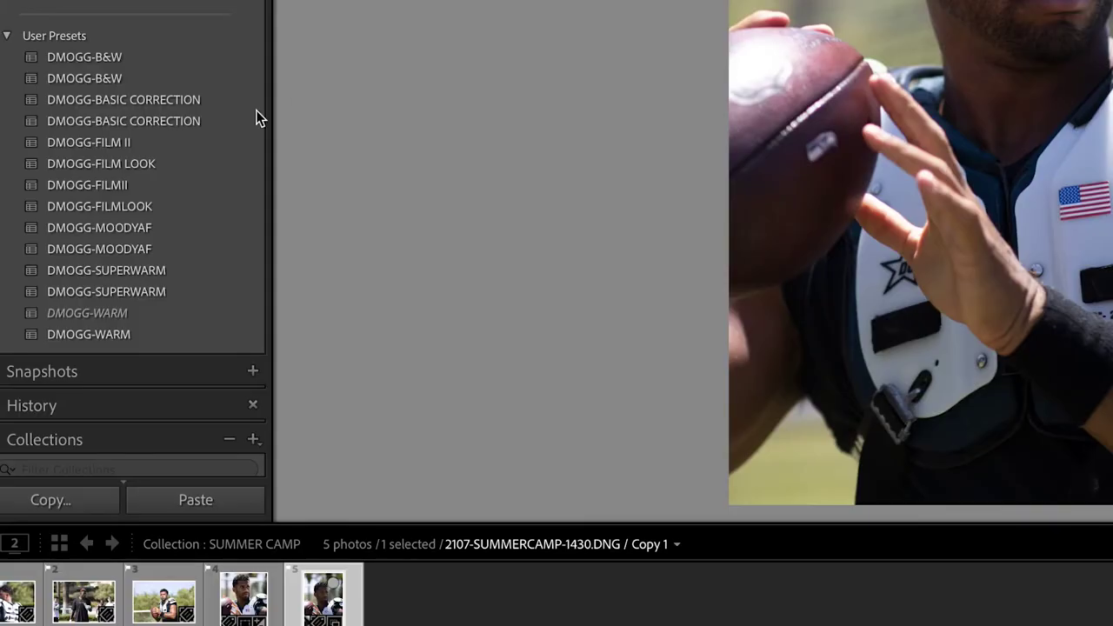
click(178, 165)
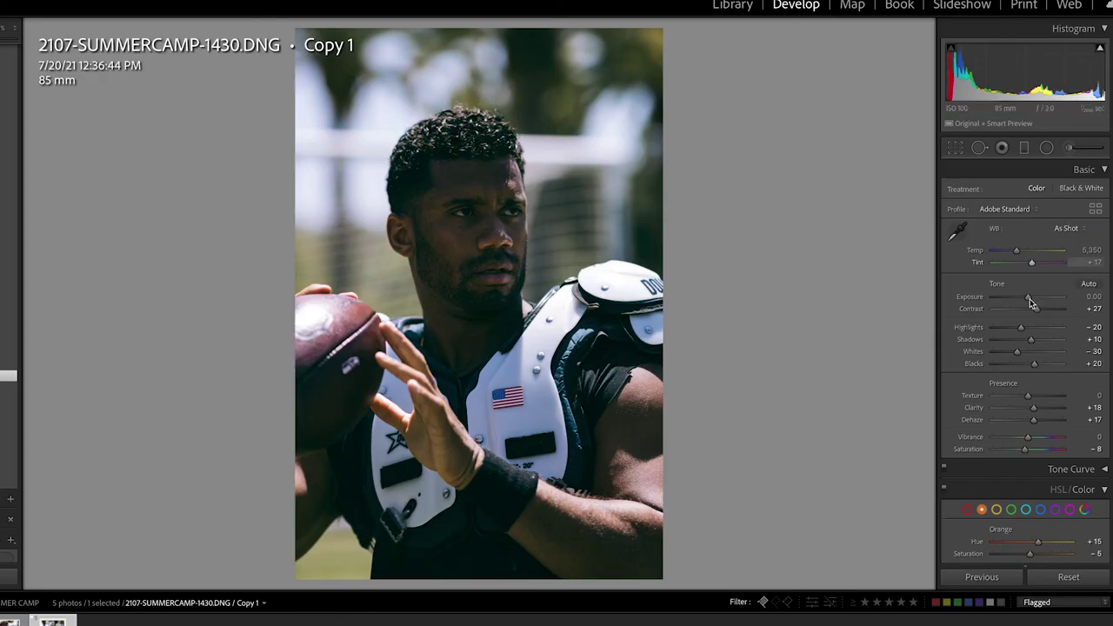
Try the film look with Exposure at +1.10 and Highlights at −100, and reset the virtual copy's adjustments.
drag(1030, 299, 992, 329)
drag(1037, 298, 1036, 297)
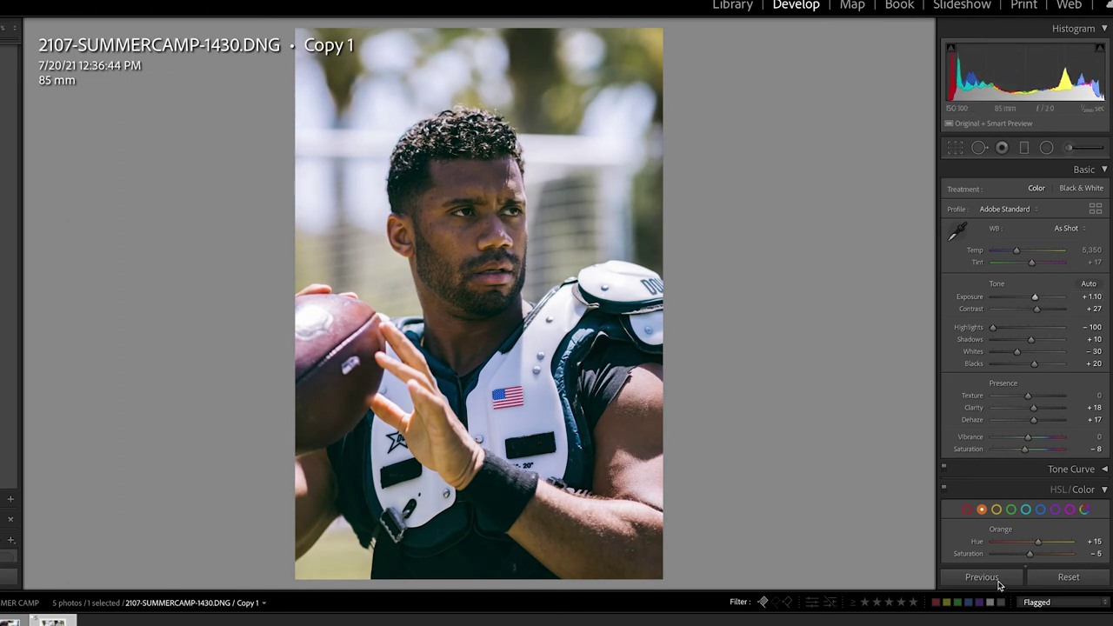
click(1044, 576)
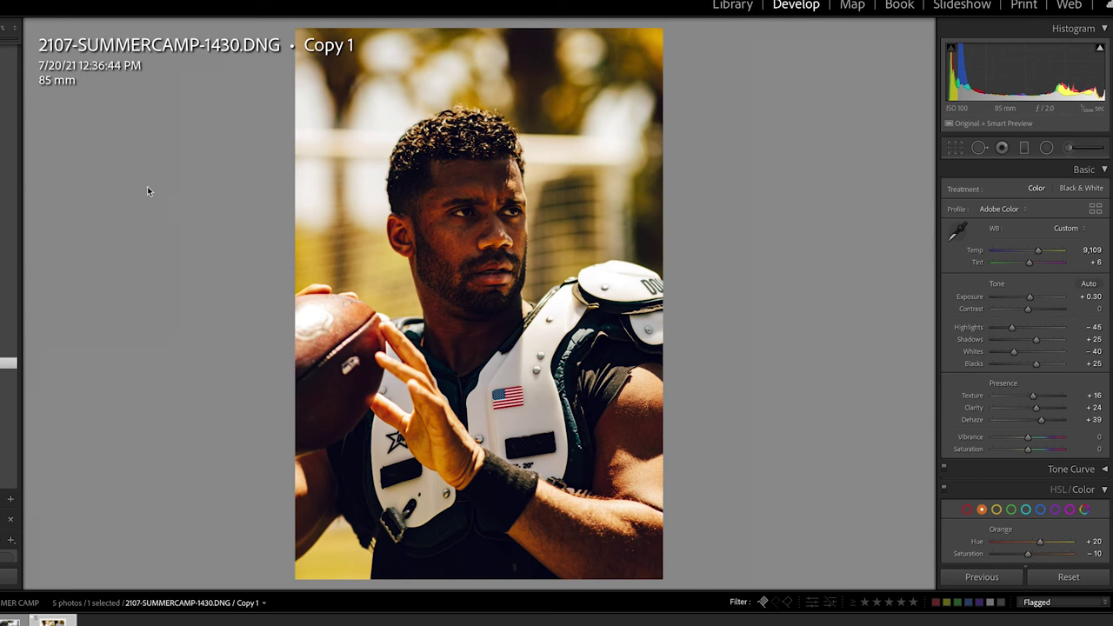
Clear the warm preset look, try the B&W preset on the virtual copy, and reset its adjustments.
click(1076, 581)
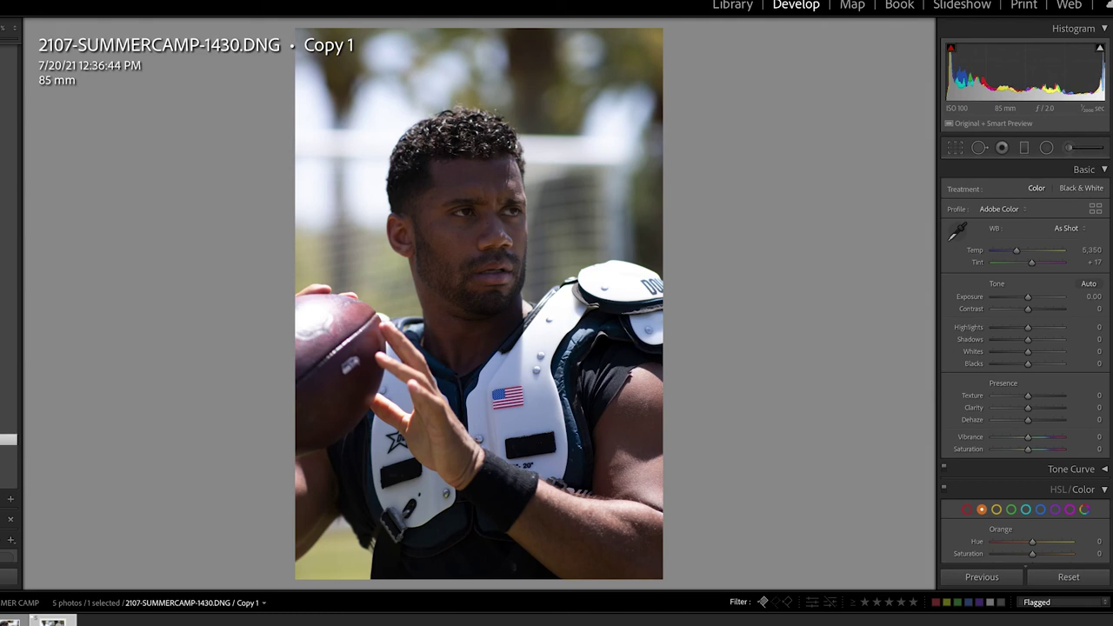
key(ctrl+z)
click(8, 324)
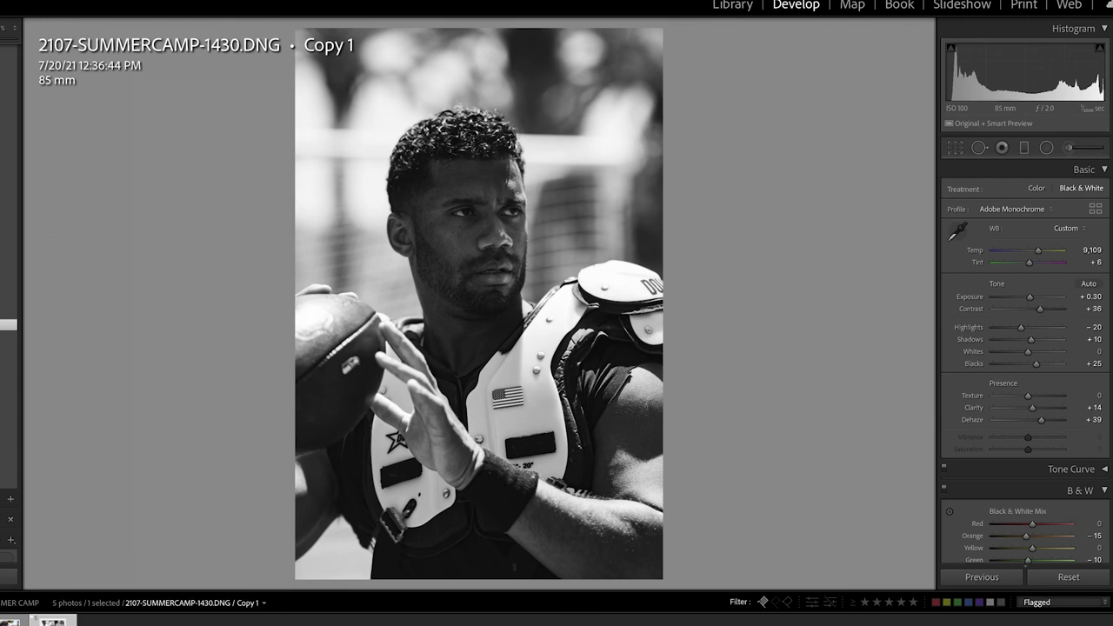
click(1078, 578)
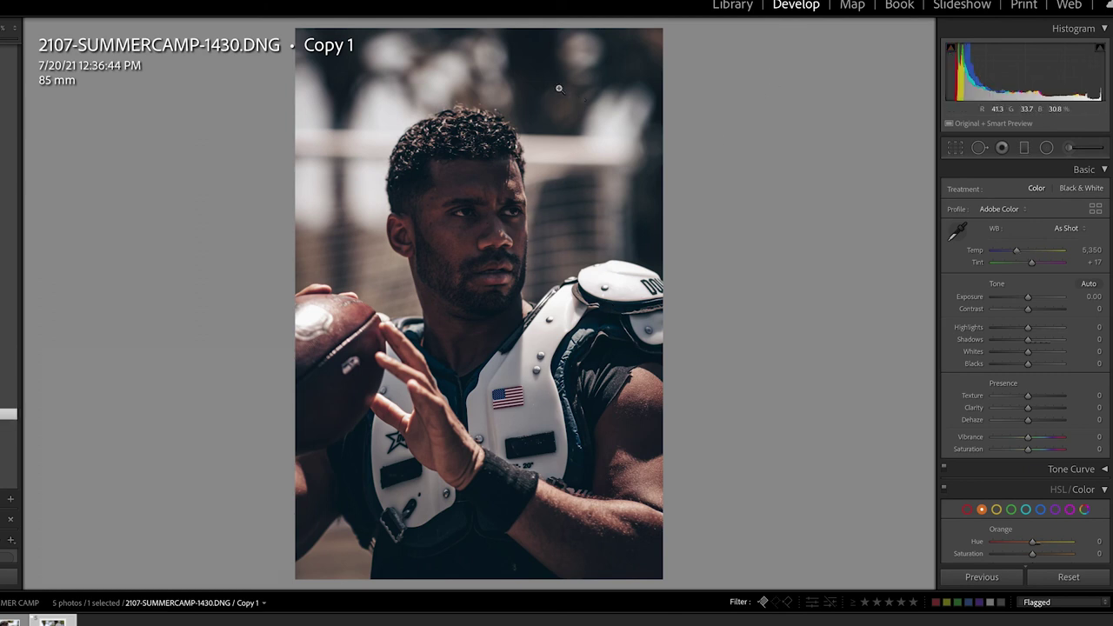
Apply the MOODYAF preset and set Exposure −0.50, Highlights −100, Dehaze +23, orange Hue −4 and orange Saturation −15.
scroll(1028, 511, down, 2)
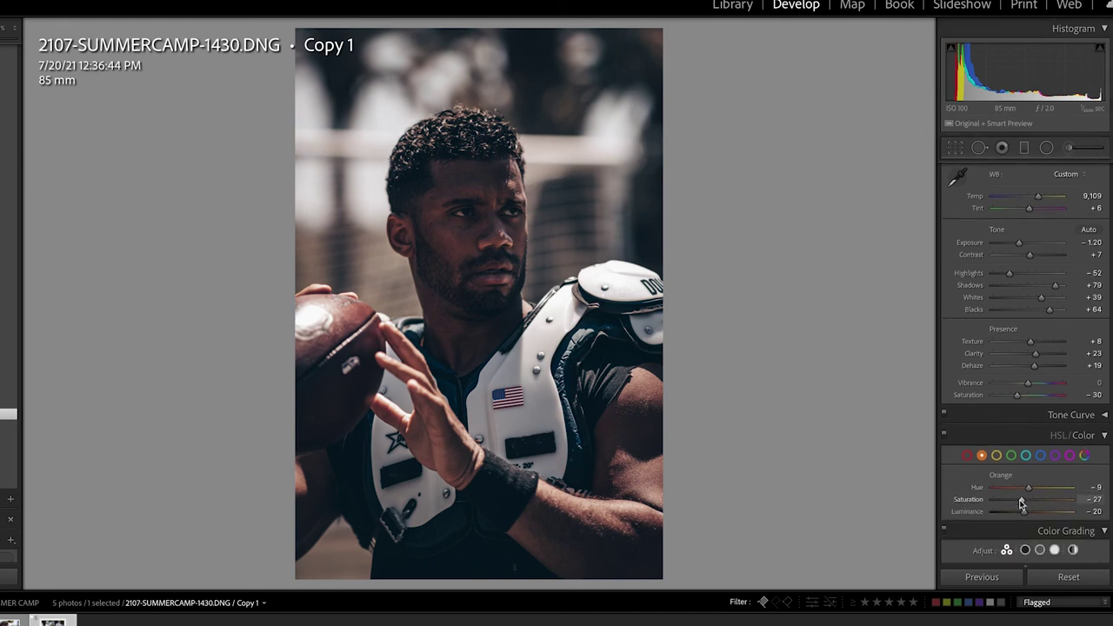
drag(1019, 244, 1026, 247)
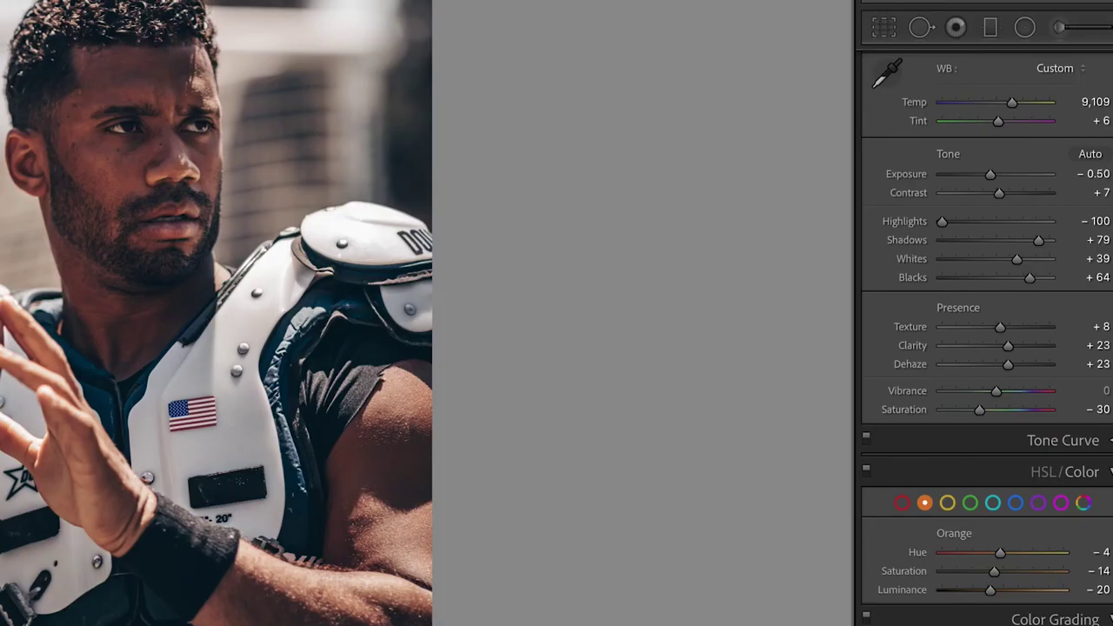
drag(995, 572, 995, 574)
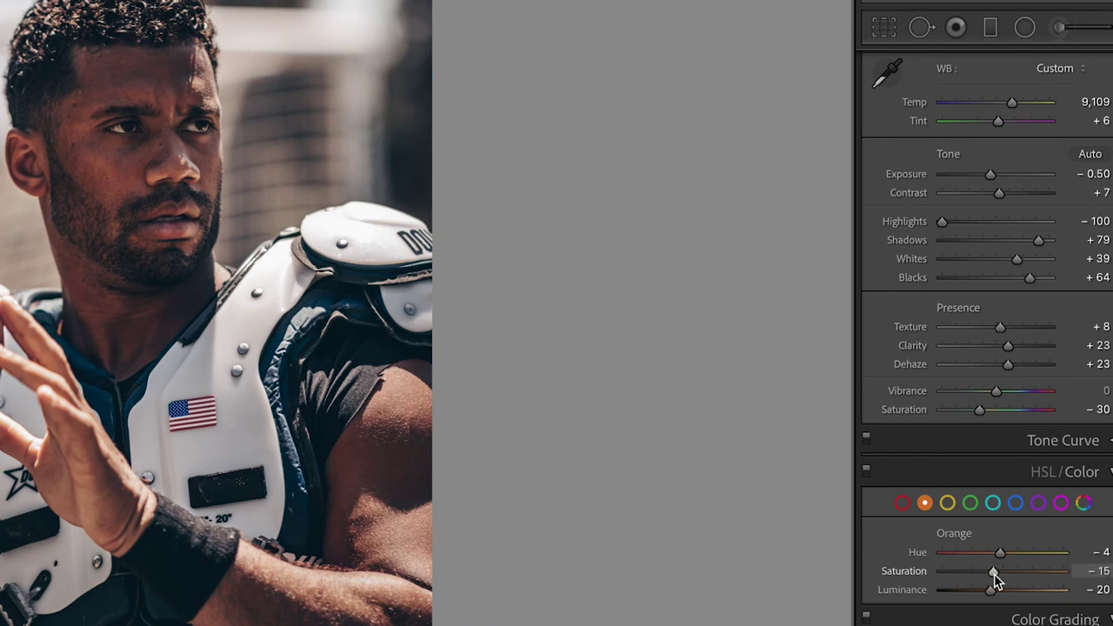
Set the virtual copy's Luminance noise reduction to 24.
scroll(994, 574, down, 5)
scroll(994, 576, down, 6)
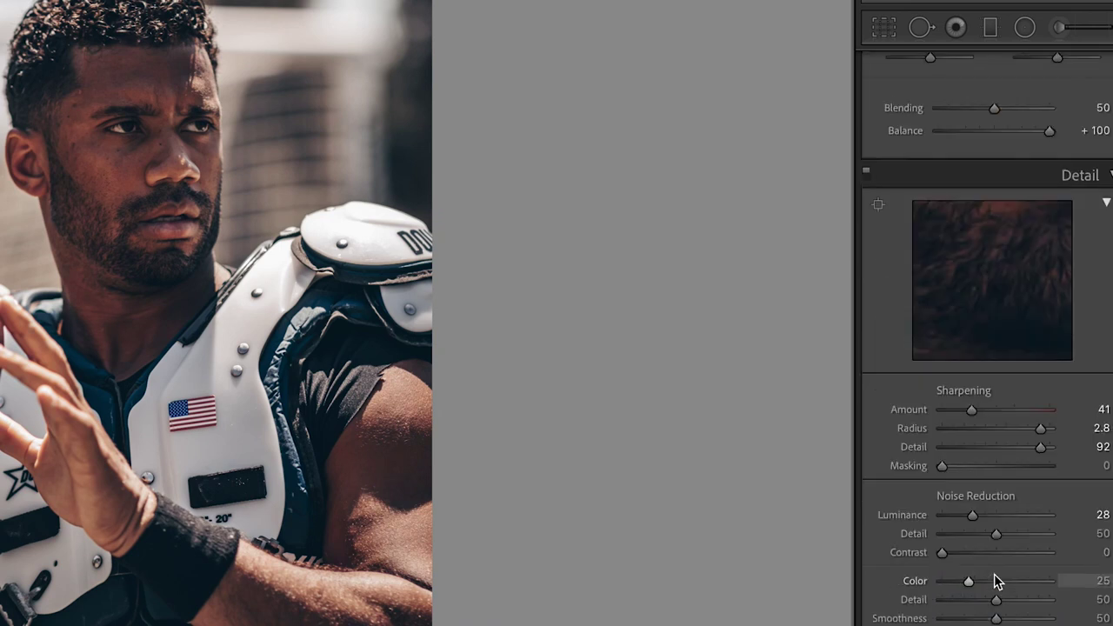
drag(972, 515, 967, 514)
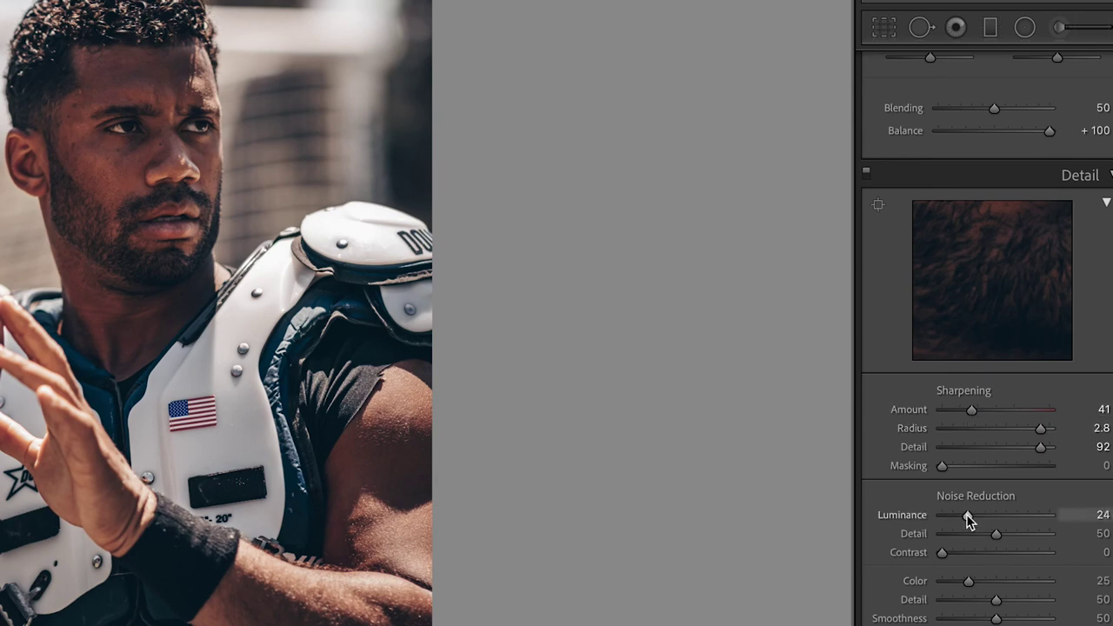
scroll(966, 514, down, 3)
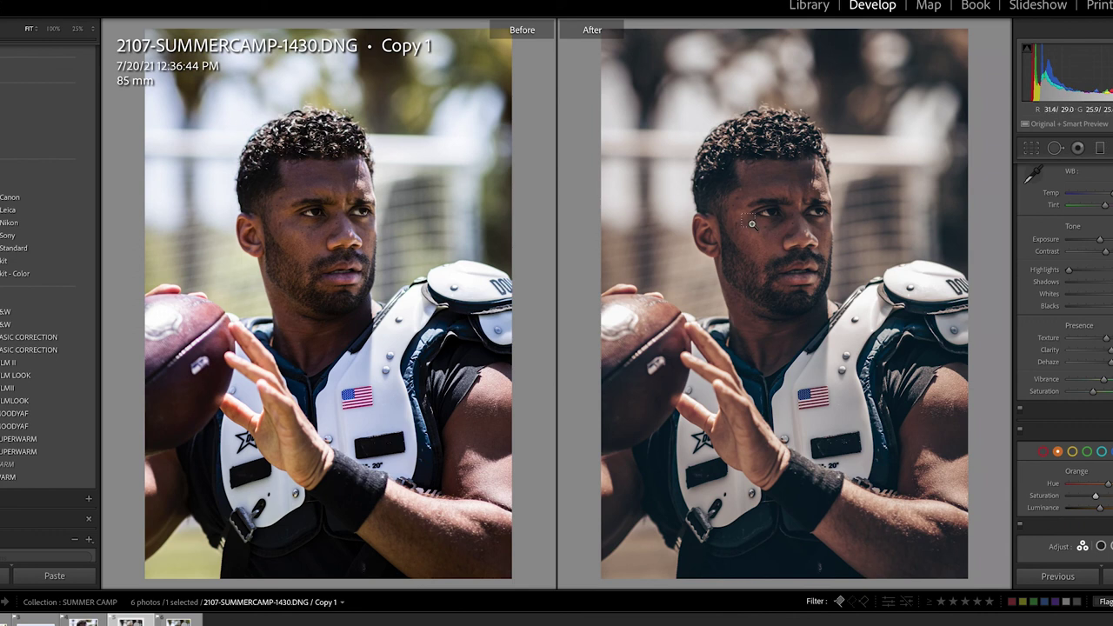
Switch to the web browser to view the store page with the sports photography Lightroom presets, and return to Lightroom Classic.
key(super+Tab)
key(super+Tab)
key(super+Tab)
key(super+Tab)
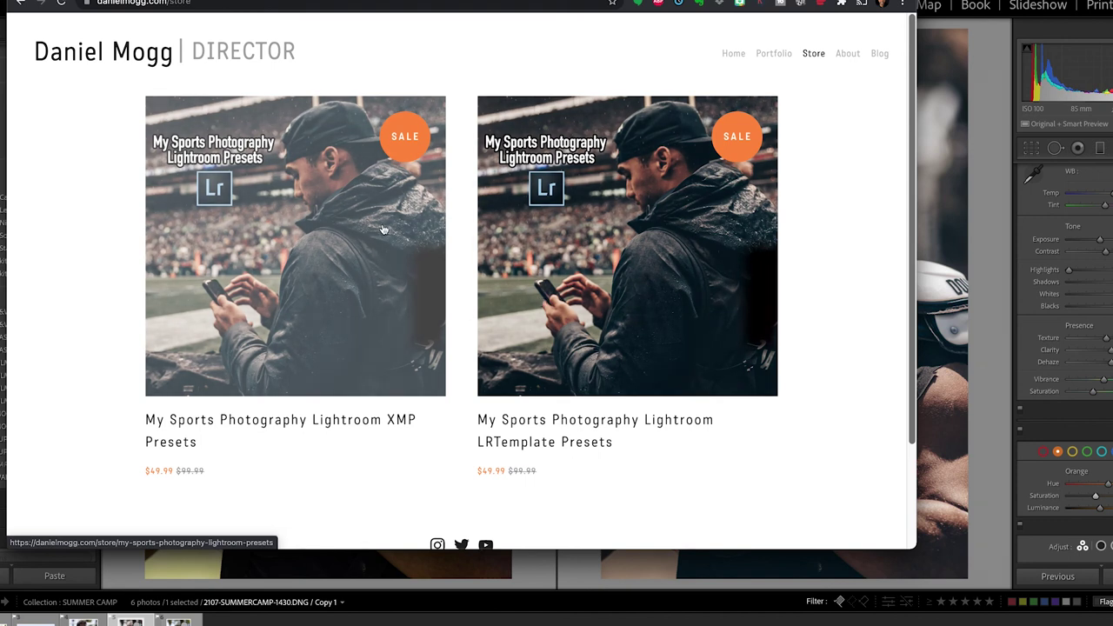
key(super+Tab)
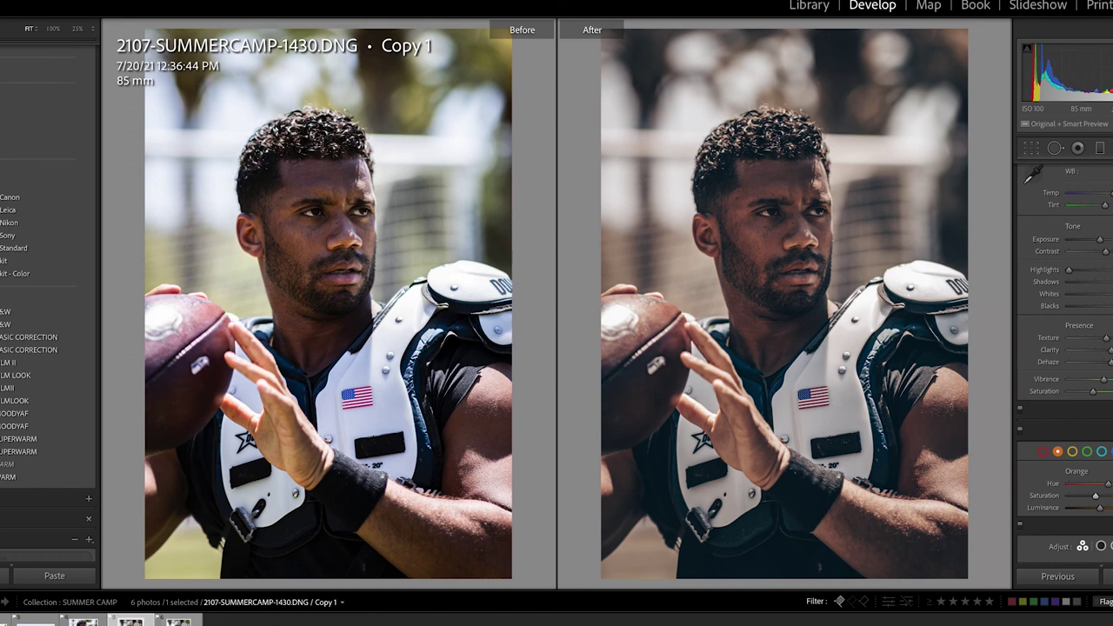